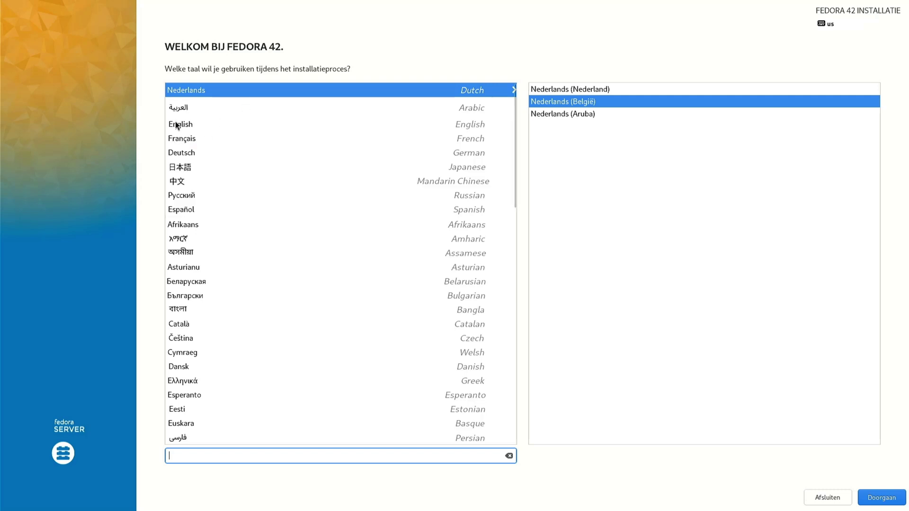
# Choose English (United States) as the installation language and continue to the installation summary.
pyautogui.click(176, 124)
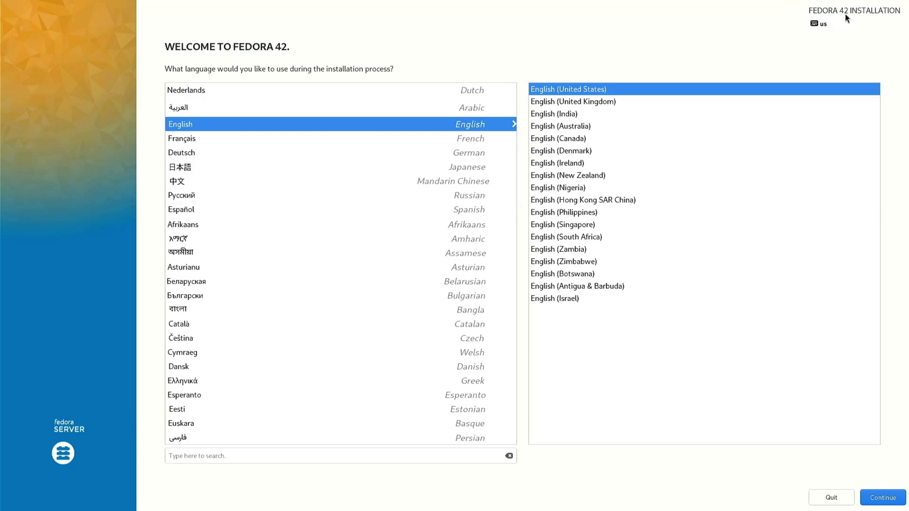
pyautogui.click(893, 502)
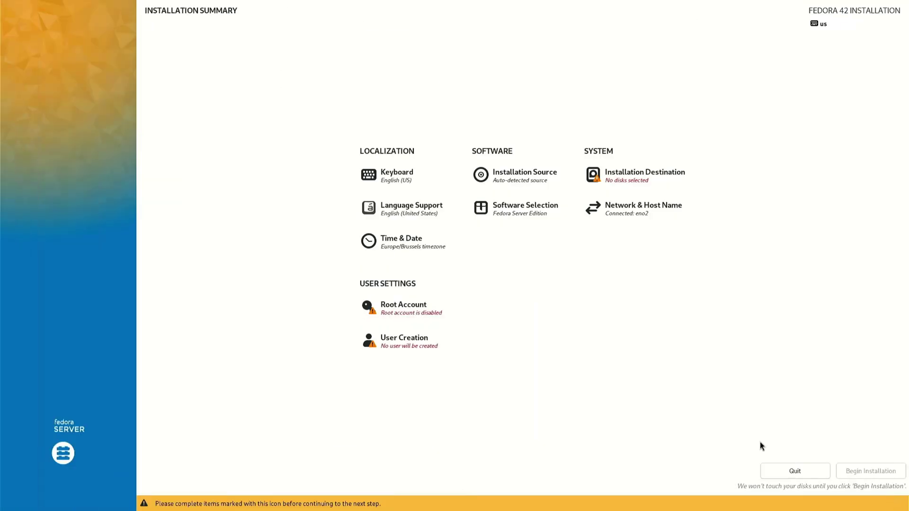
pyautogui.click(393, 175)
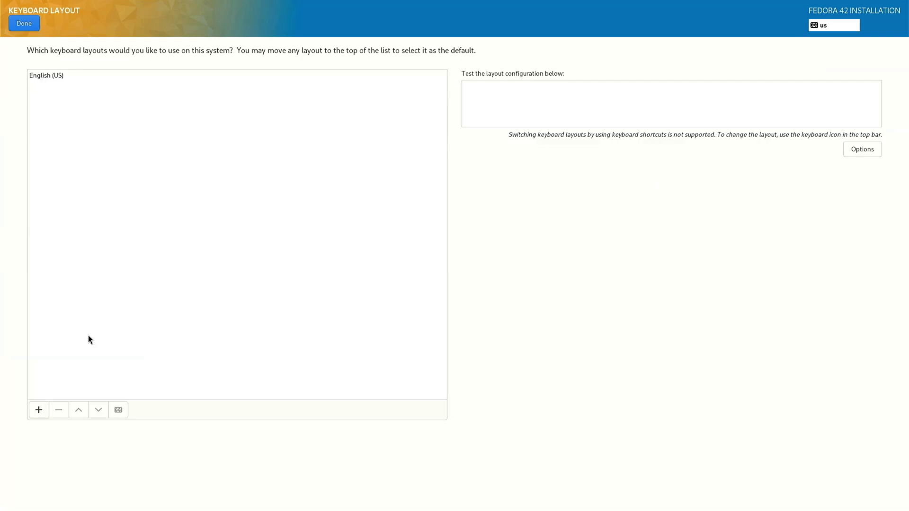
# Add the Belgian (alt.) keyboard layout and remove English (US), leaving Belgian (alt.) only.
pyautogui.click(39, 410)
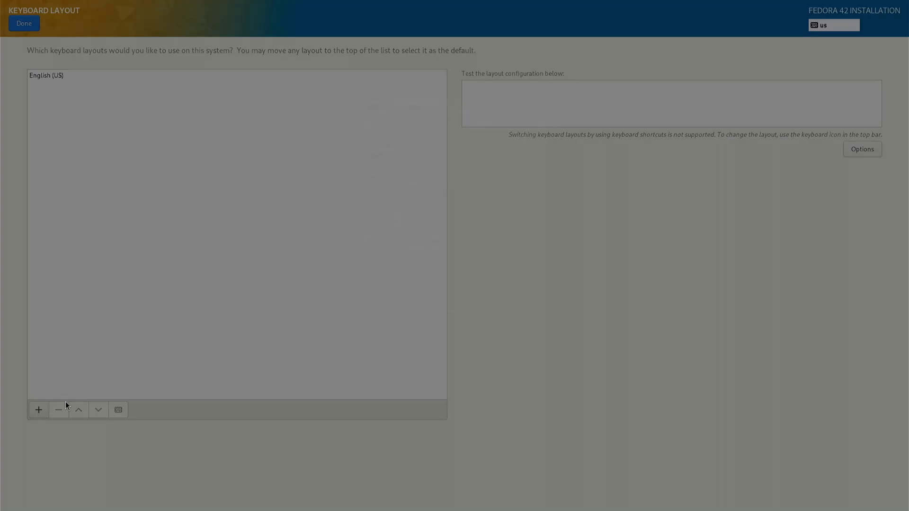
pyautogui.click(375, 233)
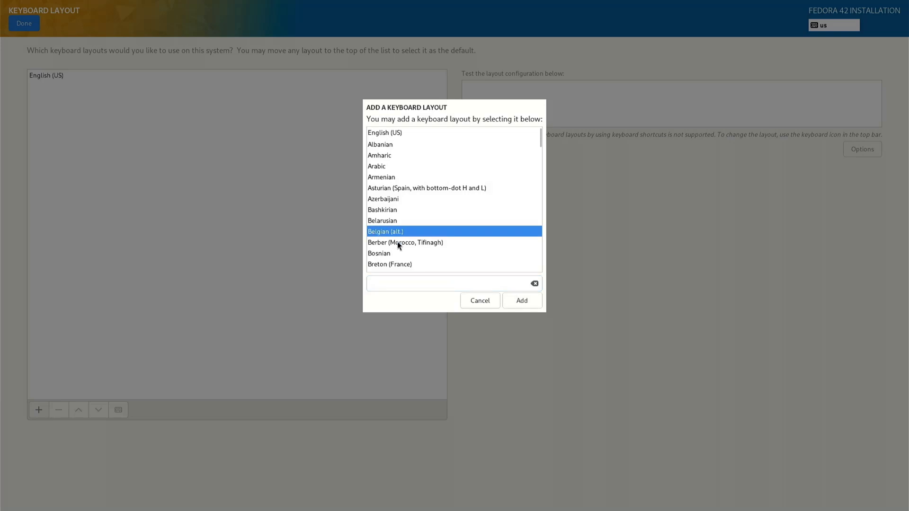
pyautogui.click(526, 305)
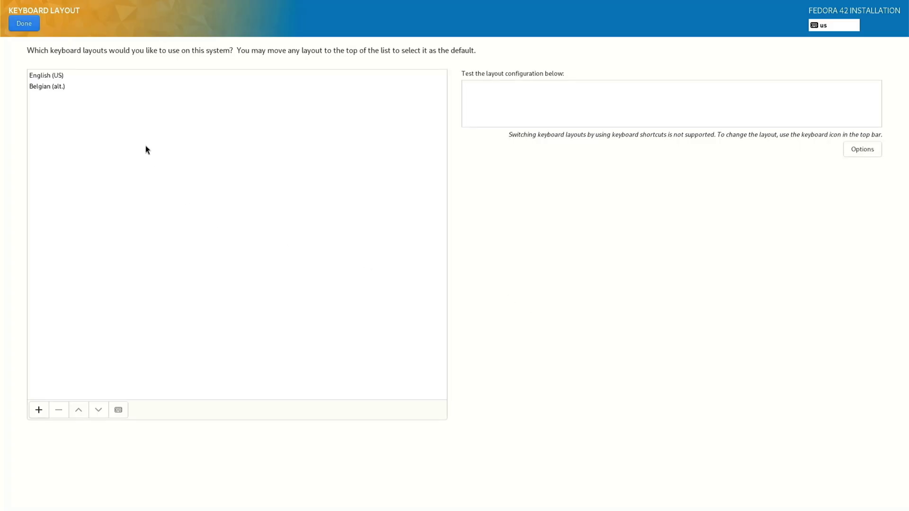
pyautogui.click(46, 77)
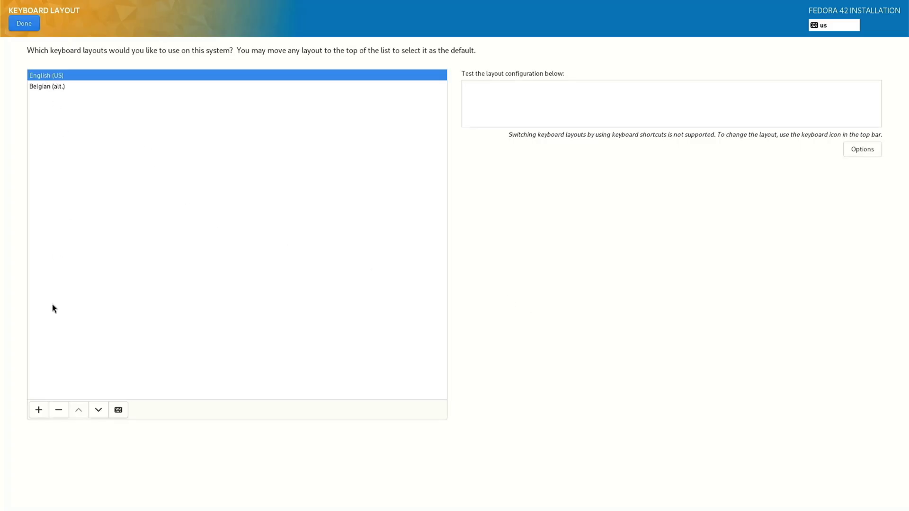
pyautogui.click(59, 411)
pyautogui.click(27, 28)
pyautogui.click(414, 211)
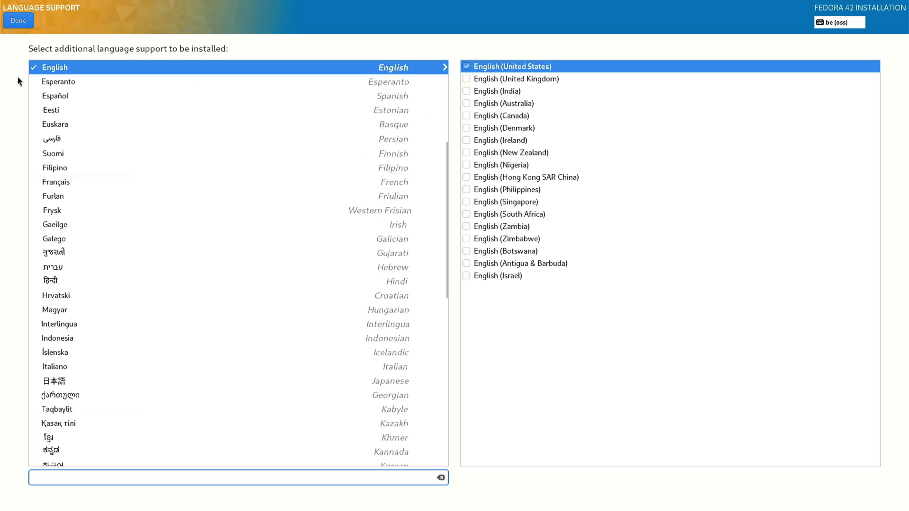
pyautogui.click(20, 20)
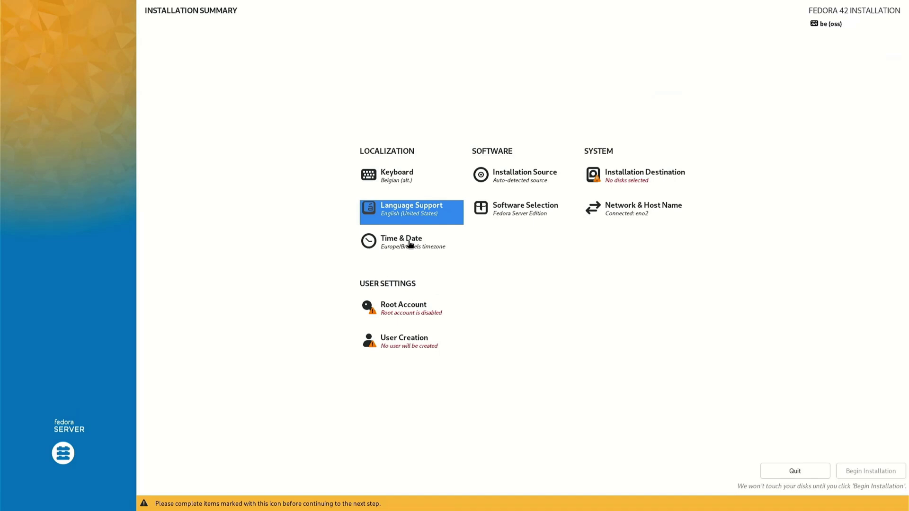
pyautogui.click(410, 244)
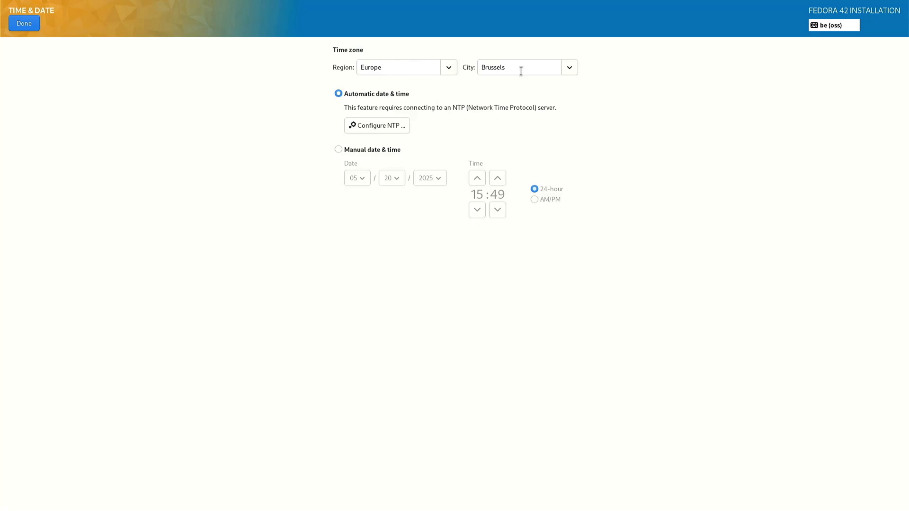
pyautogui.click(22, 27)
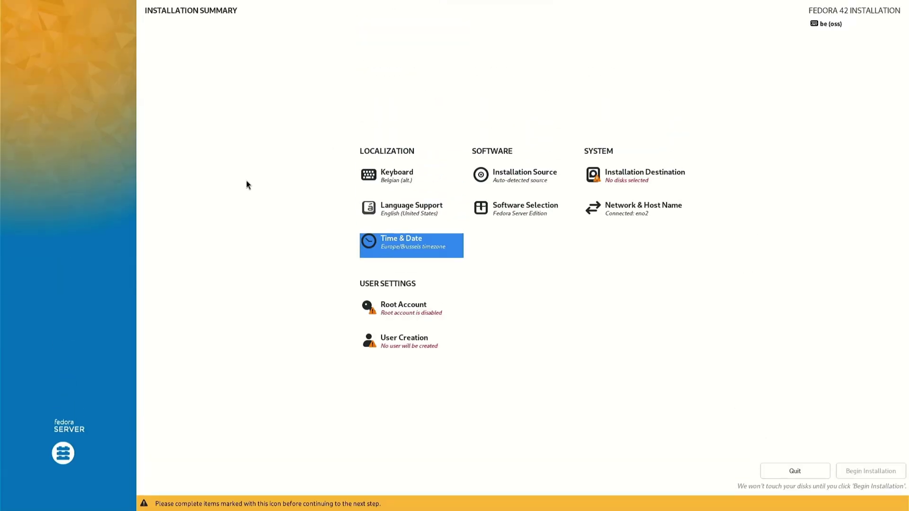
# Enable the root account, then enter the root password and confirm it.
pyautogui.click(412, 307)
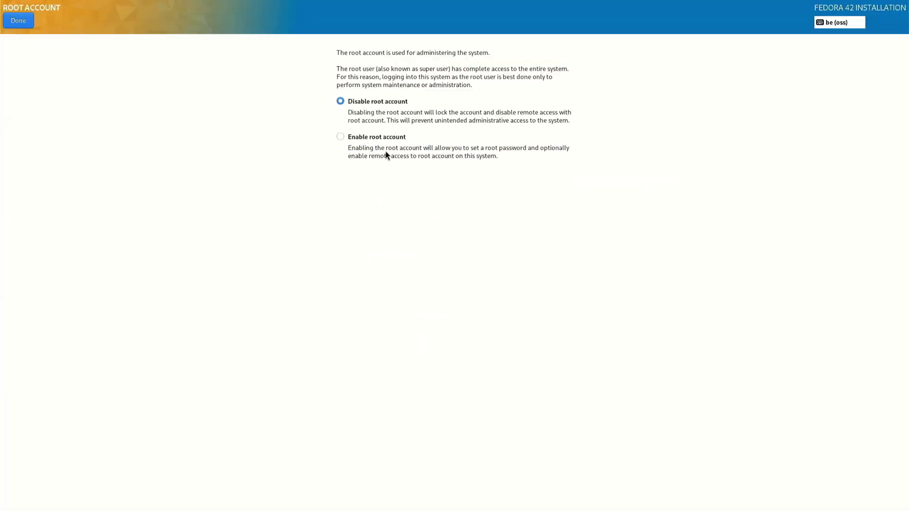
pyautogui.click(339, 137)
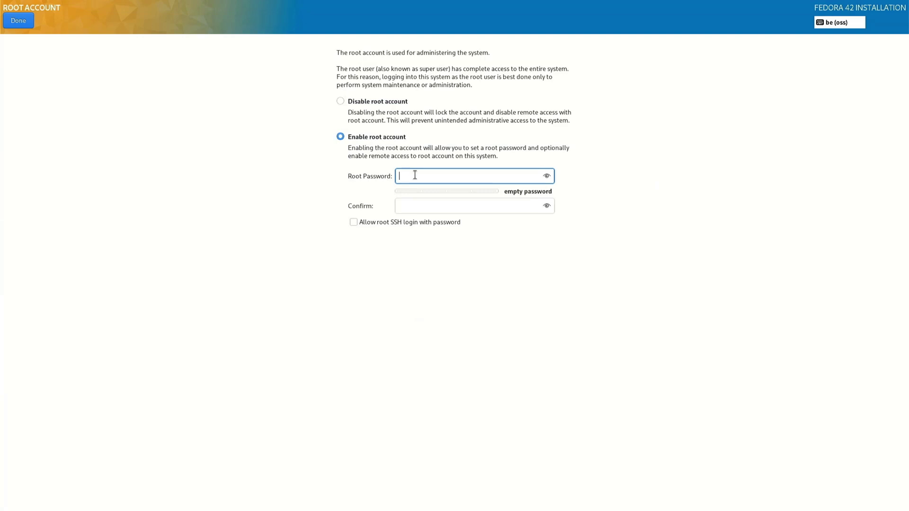
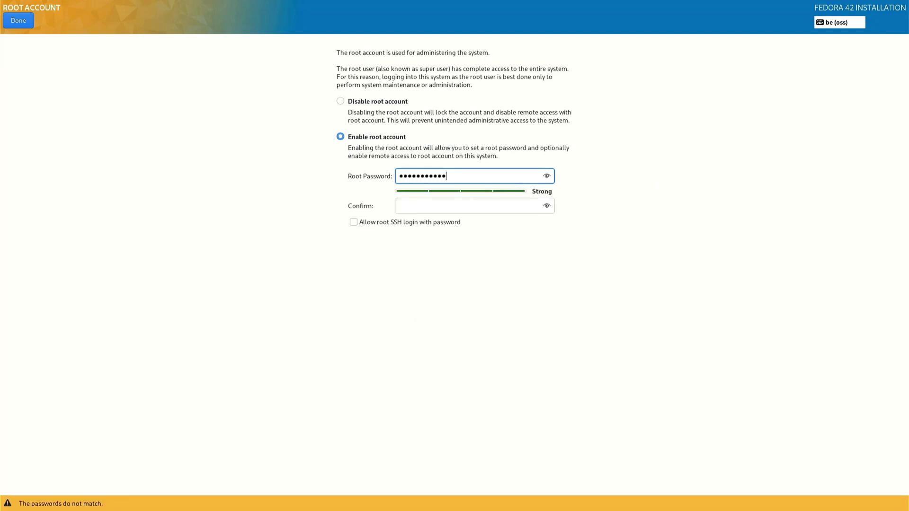
pyautogui.click(417, 206)
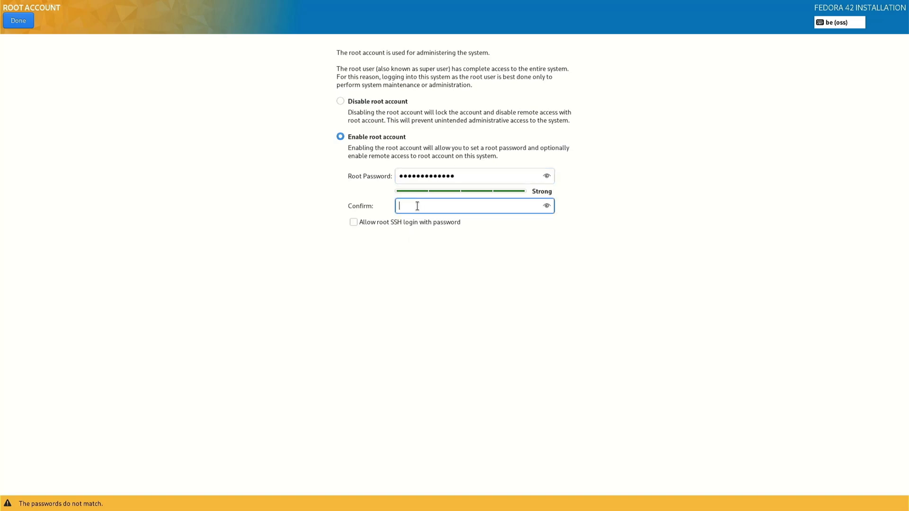
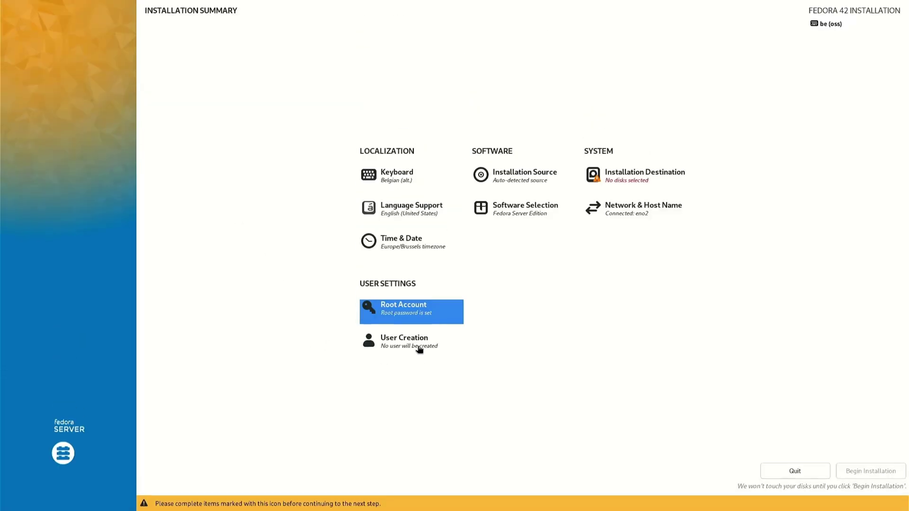
pyautogui.click(416, 347)
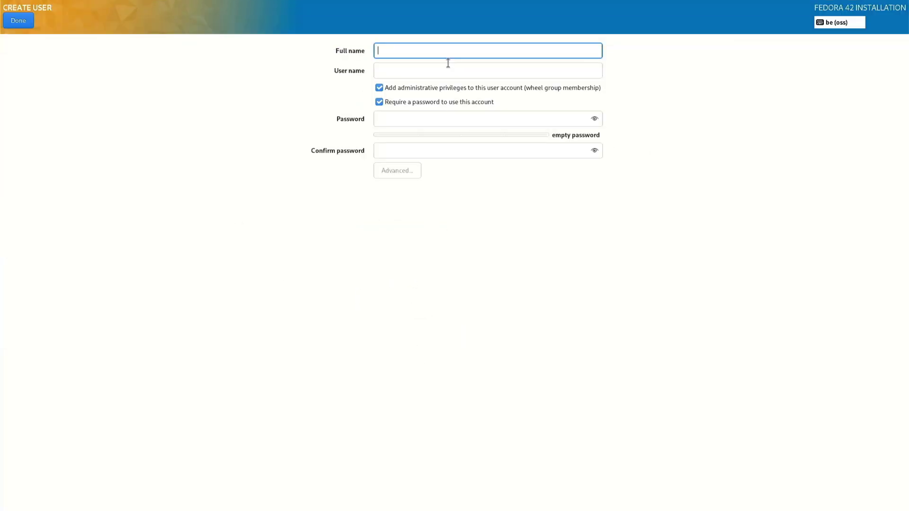
# Enter the user's full name, set and confirm the user password, and accept the weak-password warning.
pyautogui.write('Willy')
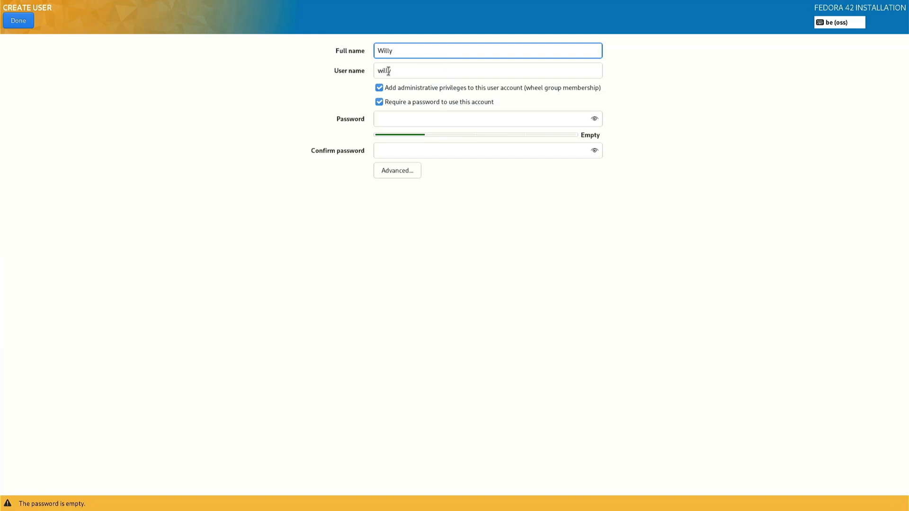
pyautogui.click(397, 114)
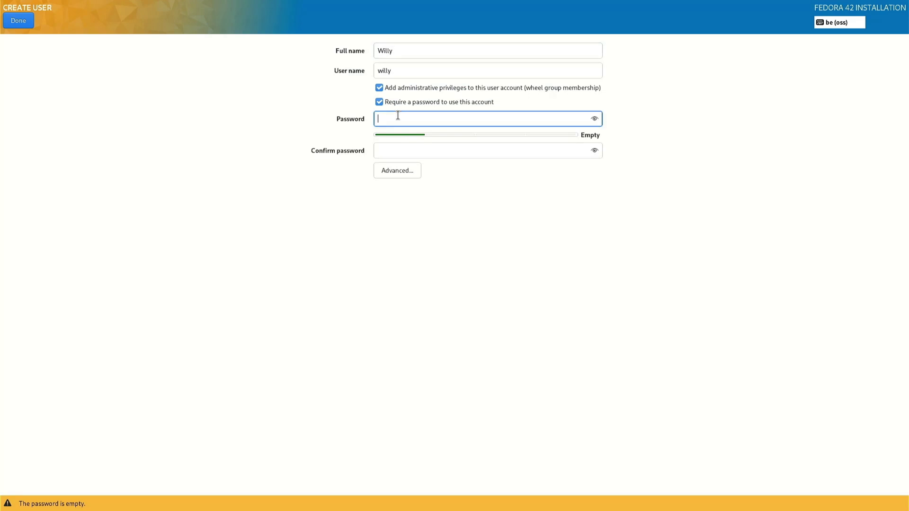
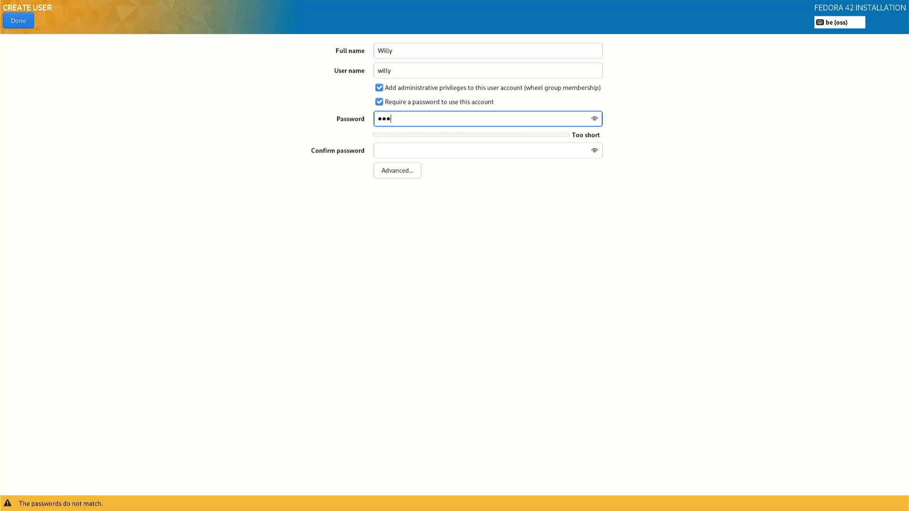
pyautogui.click(384, 150)
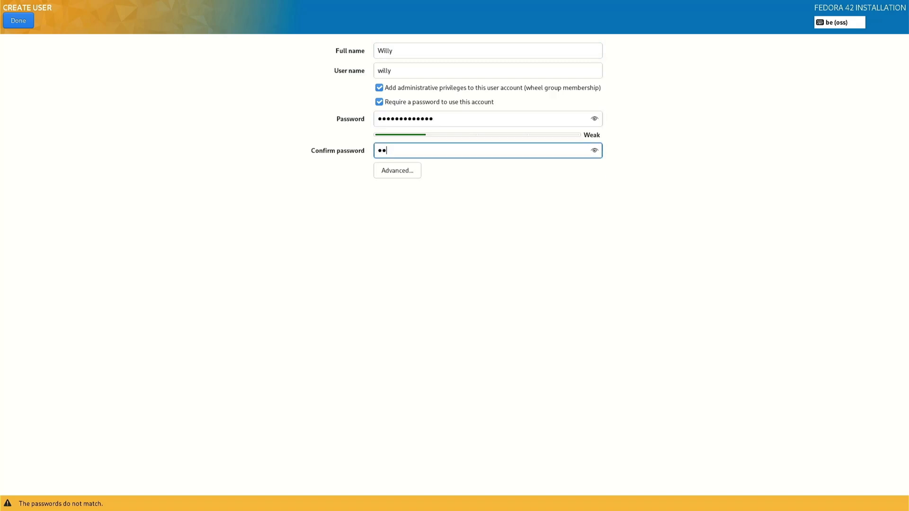
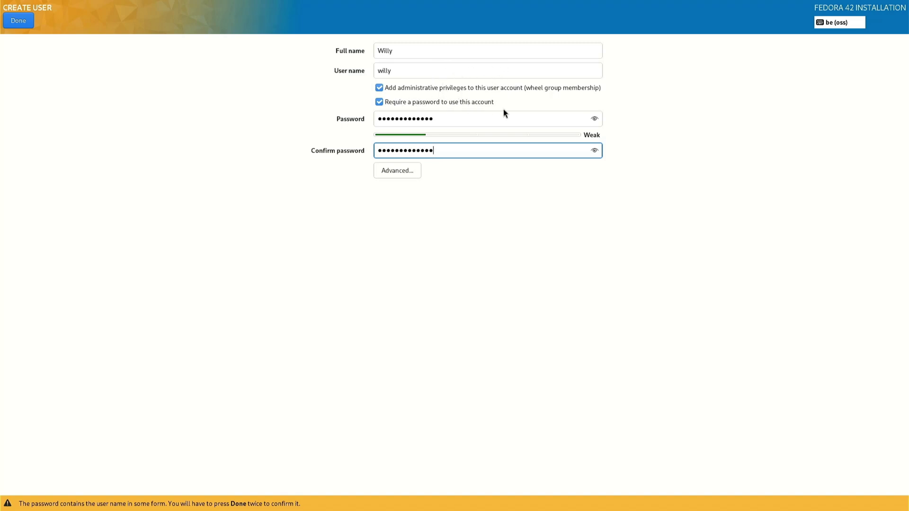
pyautogui.click(13, 21)
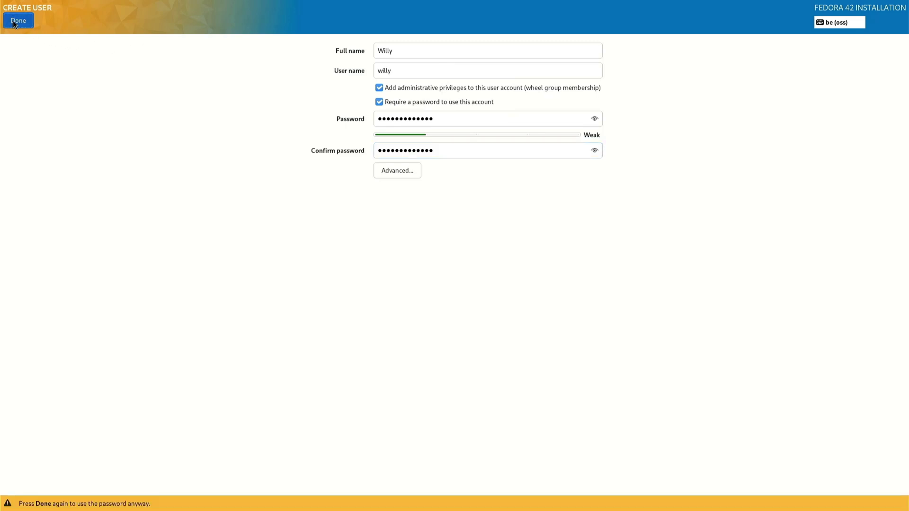
pyautogui.click(14, 21)
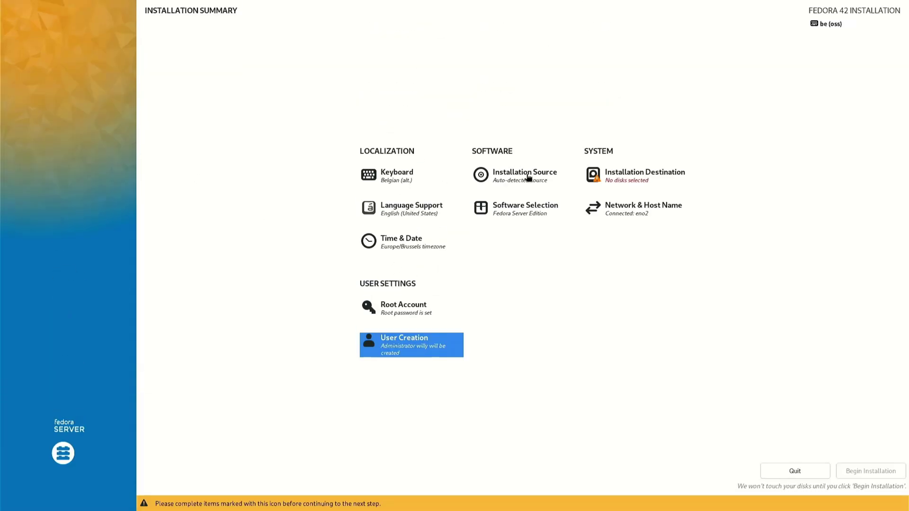
pyautogui.click(508, 177)
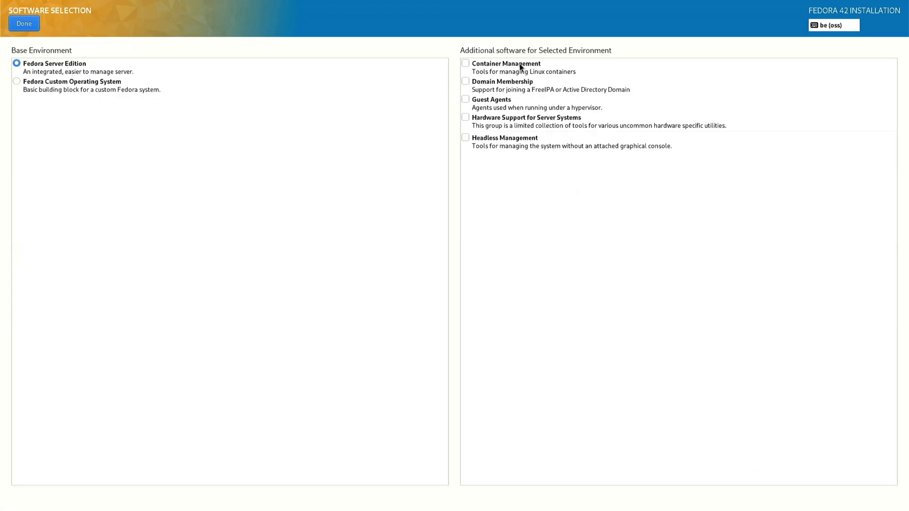
pyautogui.click(26, 26)
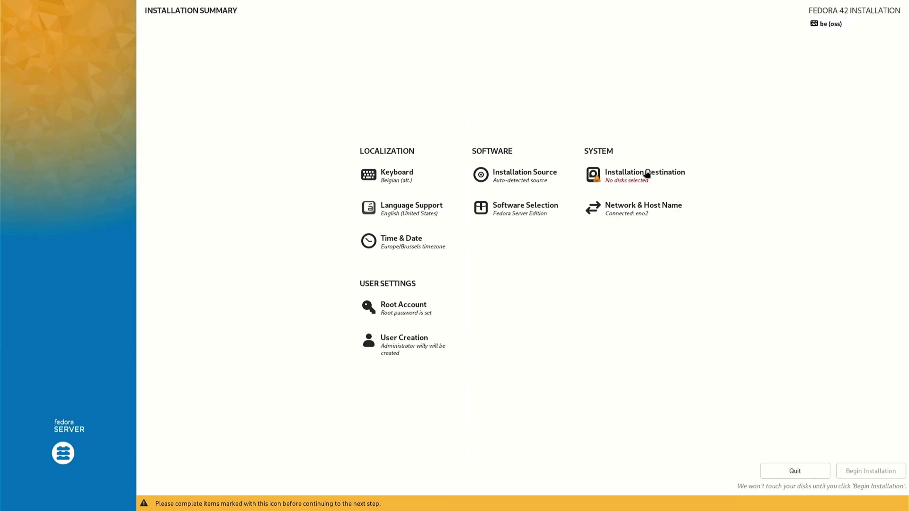
pyautogui.click(635, 211)
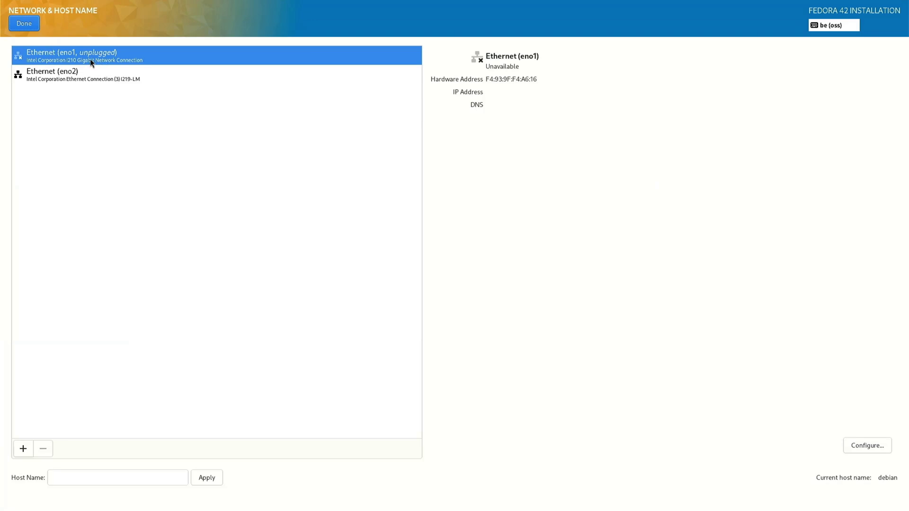
# Check that the eno2 Ethernet connection shows Connected, then return to the summary.
pyautogui.click(53, 77)
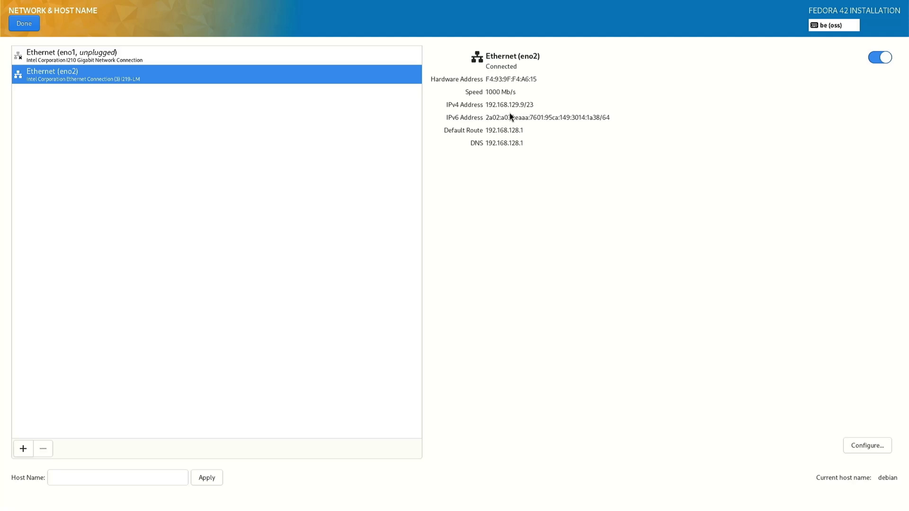
pyautogui.click(35, 26)
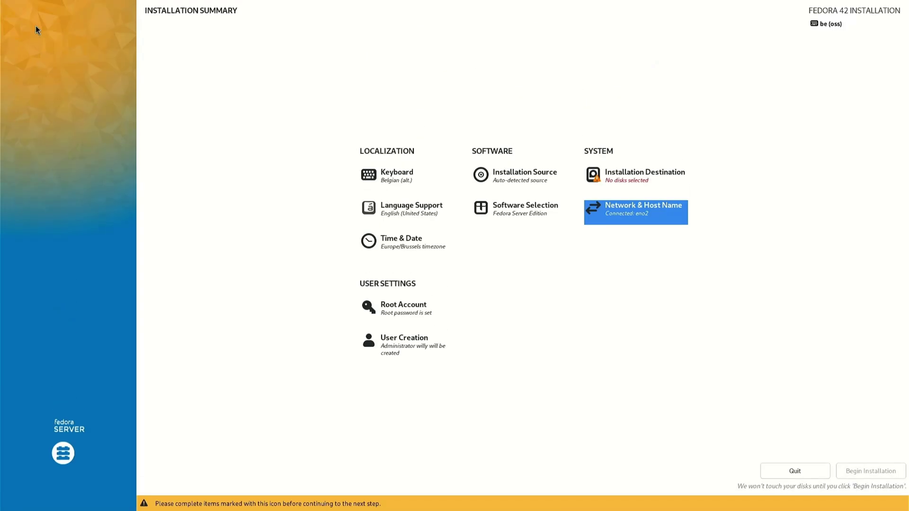
# Select the Samsung SSD 990 EVO Plus 1TB disk with Custom storage configuration.
pyautogui.press('Up')
pyautogui.press('Return')
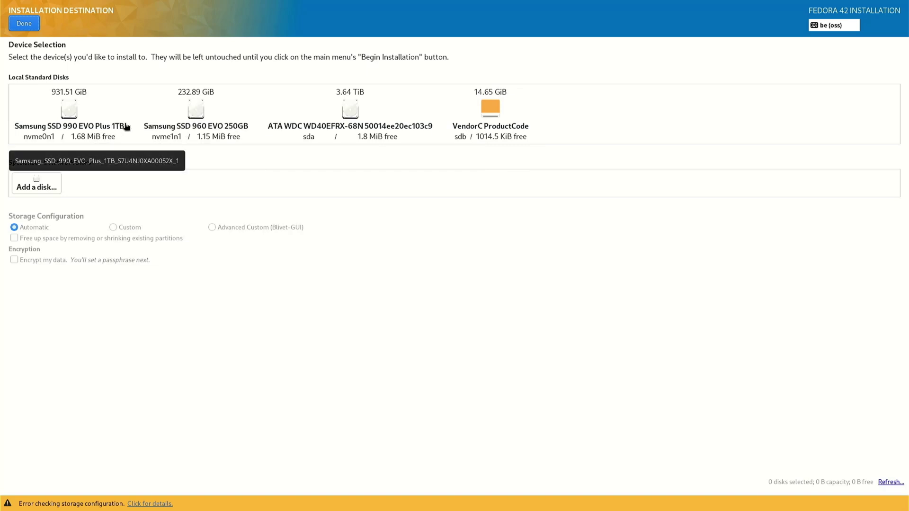
pyautogui.click(71, 114)
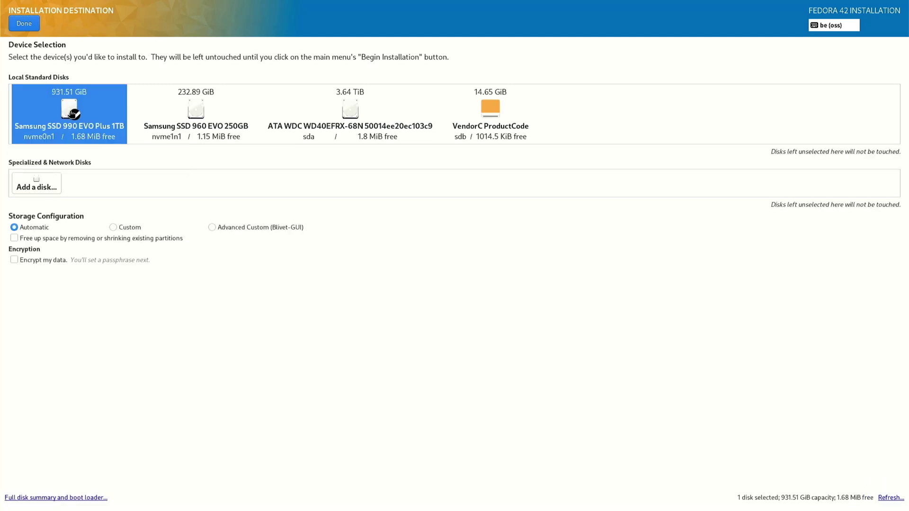
pyautogui.click(113, 228)
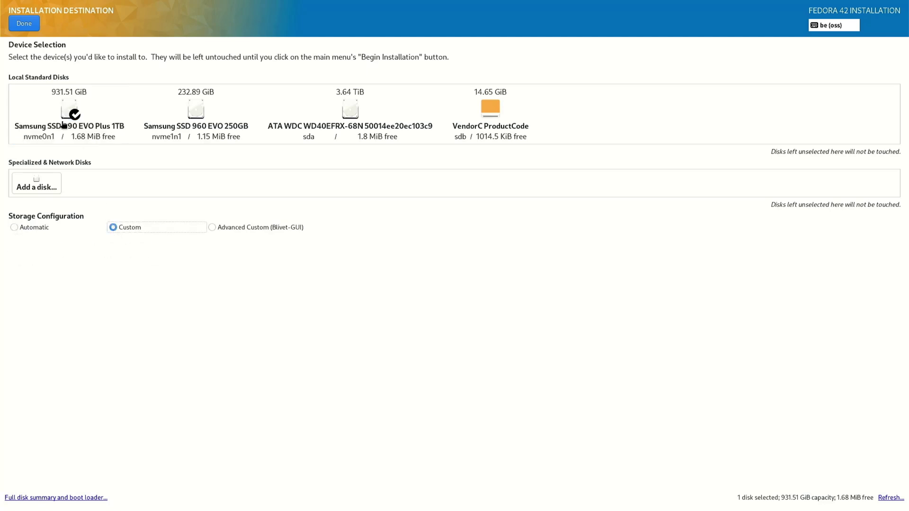
pyautogui.click(18, 25)
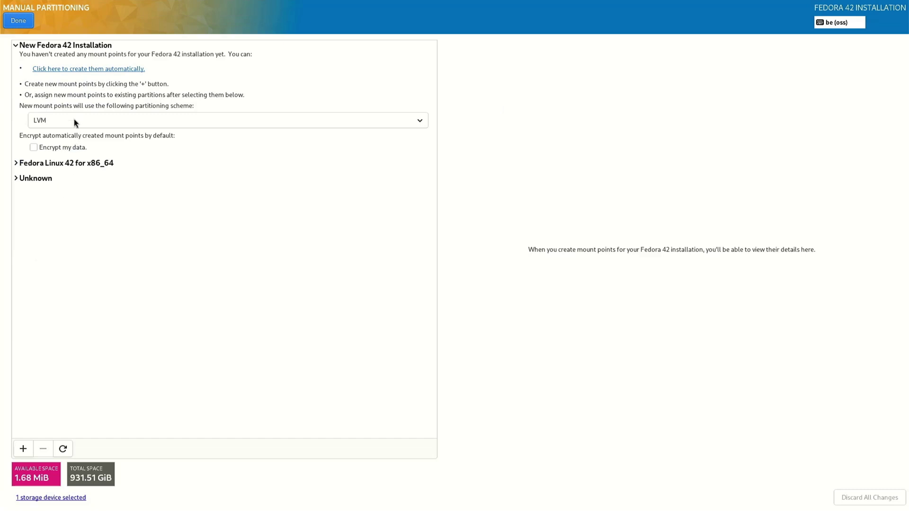
# Switch the partitioning scheme to Standard Partition and delete all Unknown btrfs file systems.
pyautogui.click(73, 120)
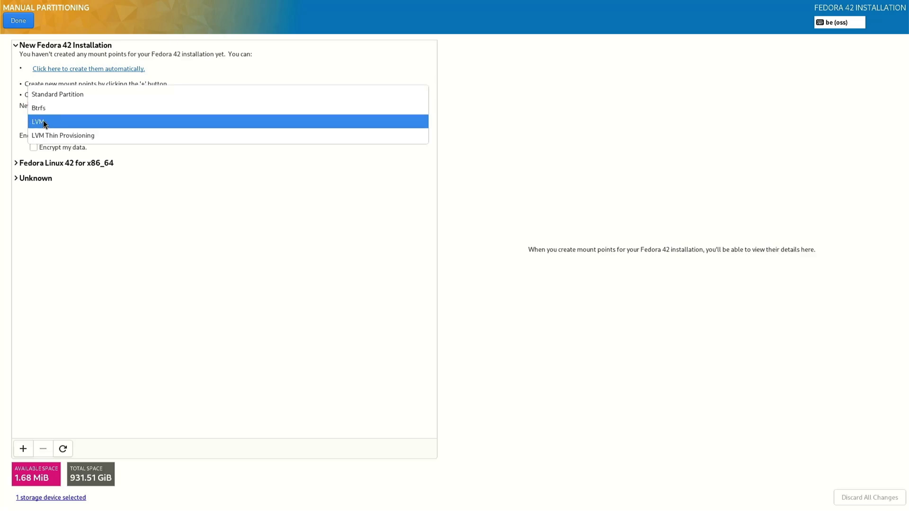
pyautogui.click(57, 95)
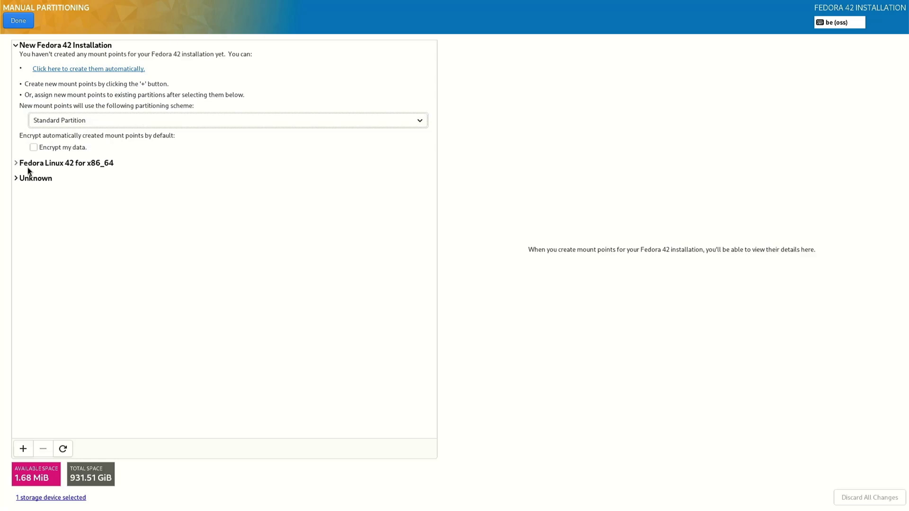
pyautogui.click(19, 179)
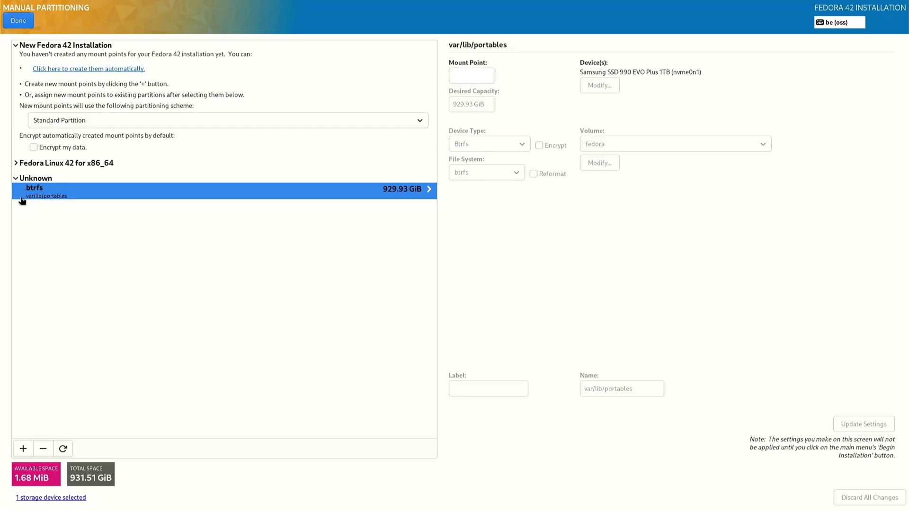
pyautogui.click(38, 448)
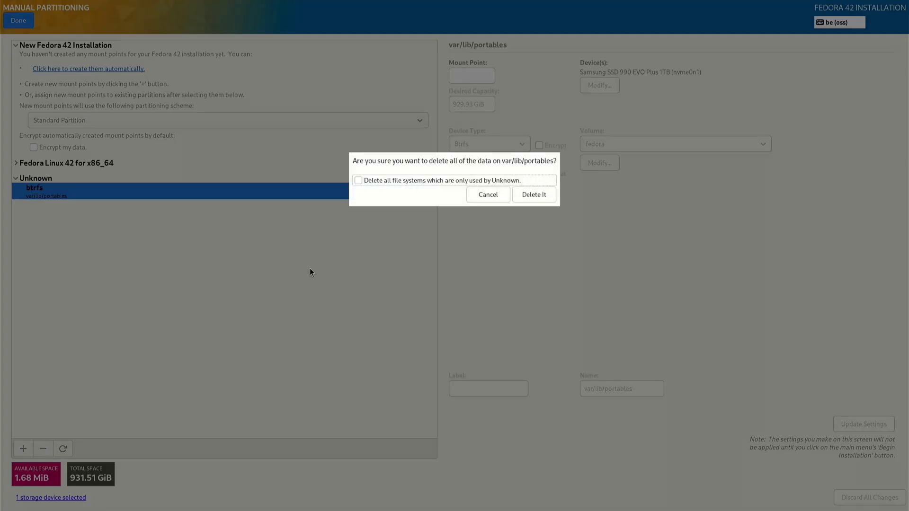
pyautogui.click(357, 180)
pyautogui.click(533, 196)
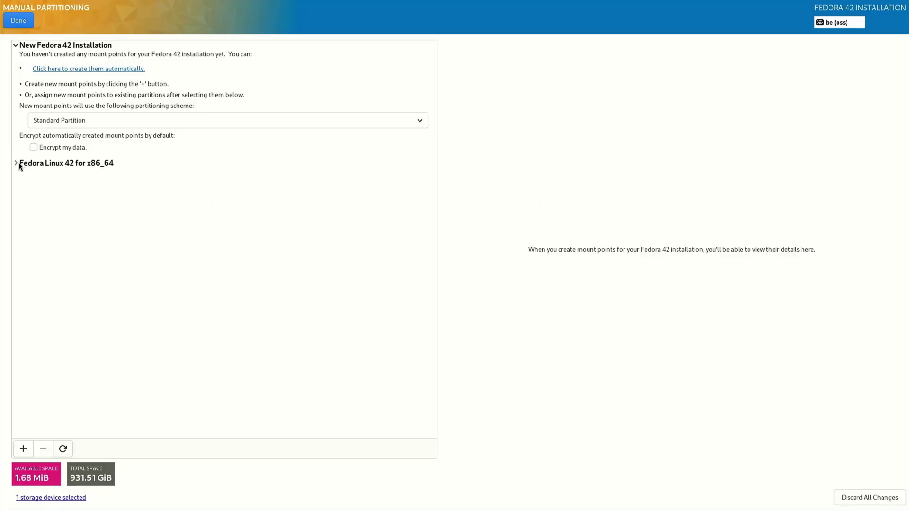
# Delete the old Fedora Linux 42 installation and auto-create default mount points.
pyautogui.click(16, 163)
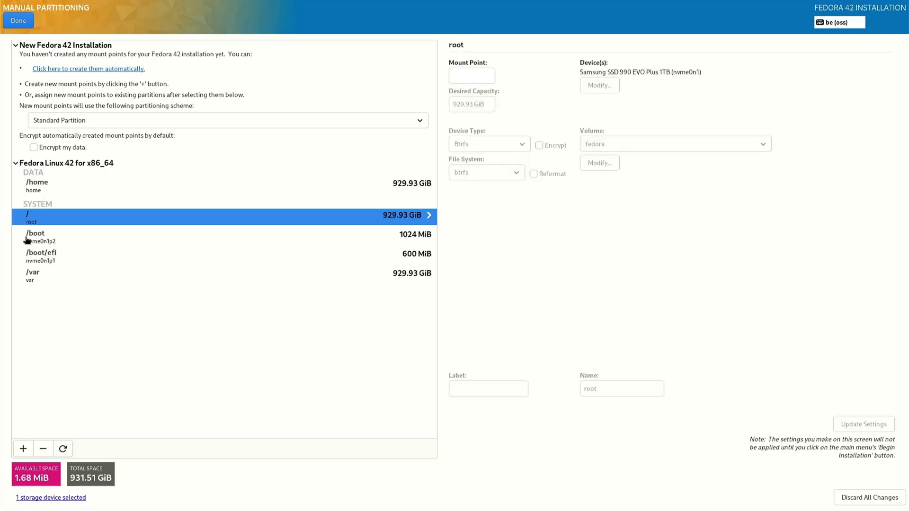
pyautogui.click(43, 449)
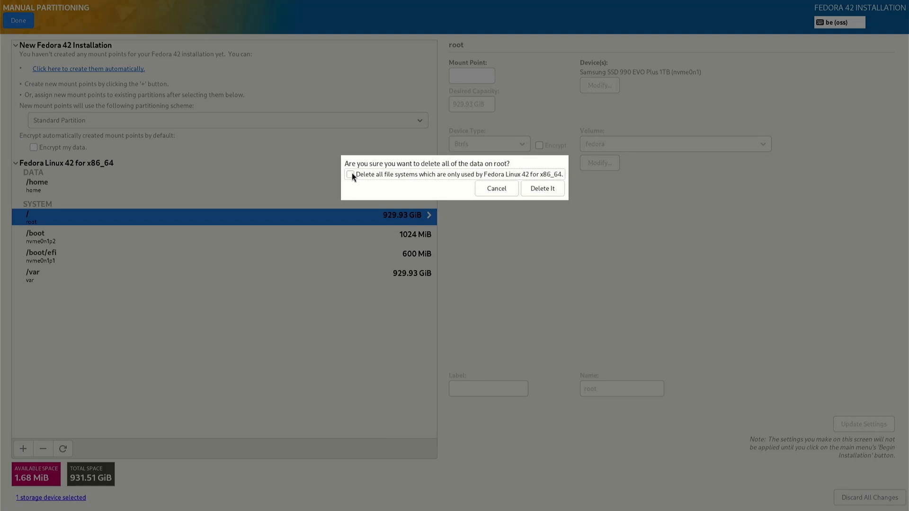
pyautogui.click(543, 188)
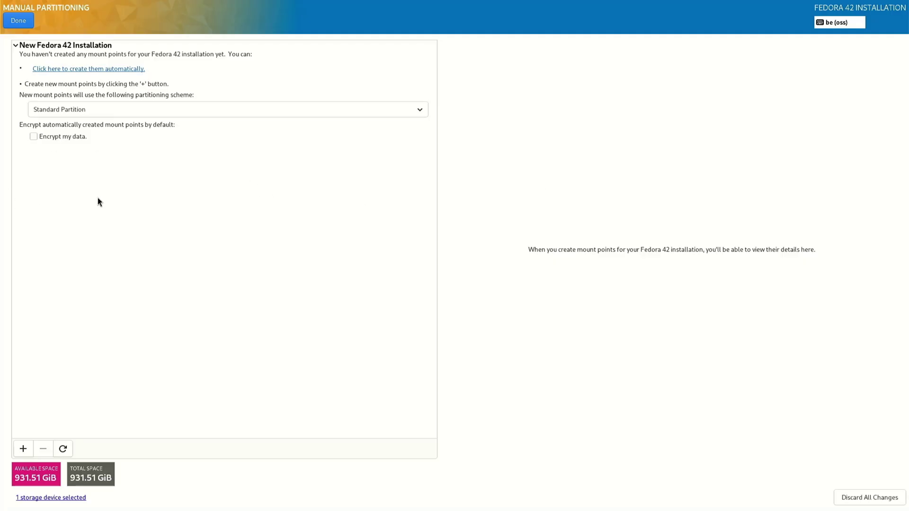
pyautogui.click(81, 69)
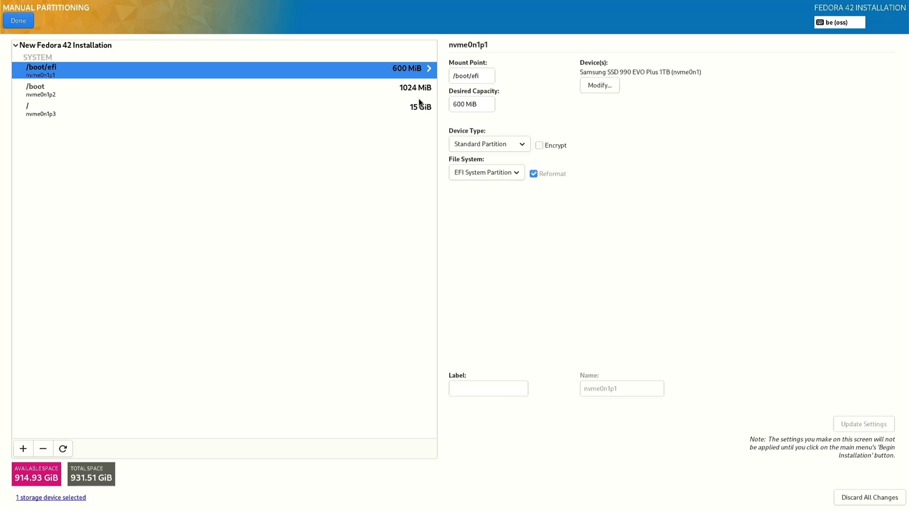
# Change the / partition's desired capacity from 15 GiB to 100 GiB.
pyautogui.click(39, 111)
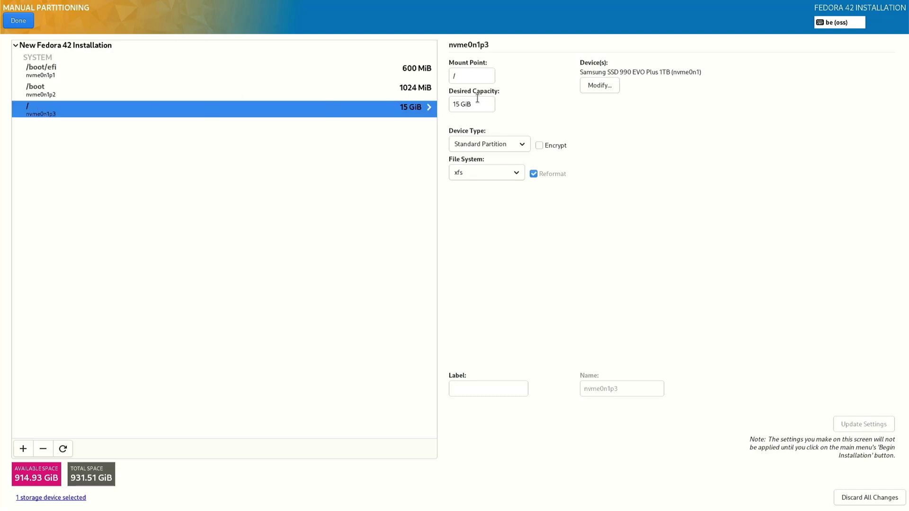
pyautogui.click(458, 104)
pyautogui.press('BackSpace')
pyautogui.press('BackSpace')
pyautogui.write('100')
# Add a /home mount point with a desired capacity of 700 GiB.
pyautogui.click(23, 448)
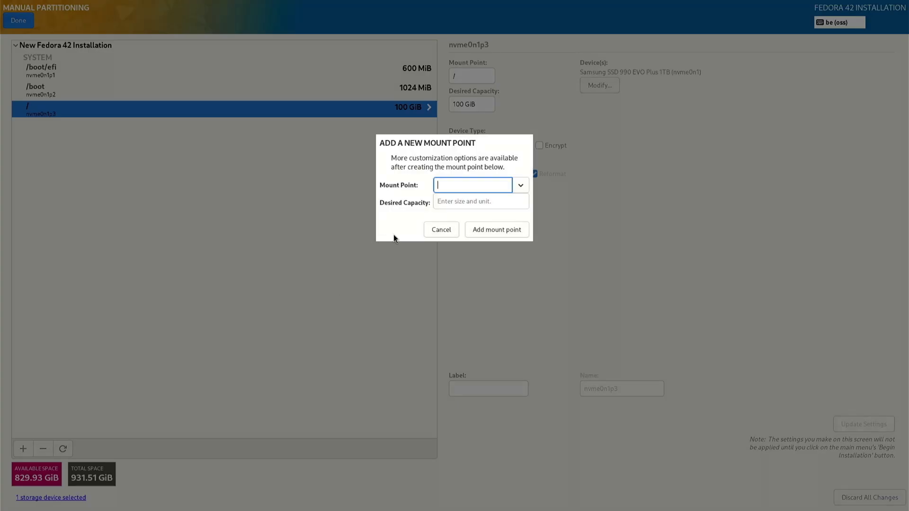
pyautogui.click(521, 185)
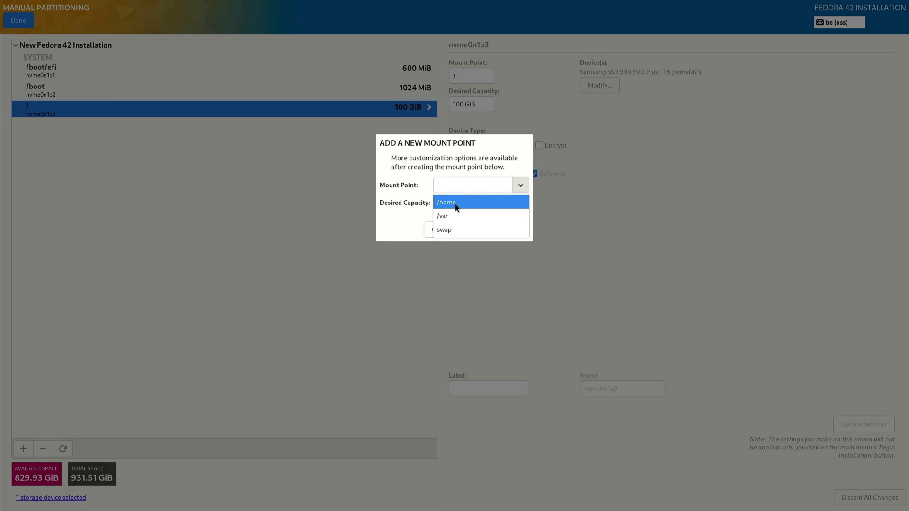
pyautogui.click(456, 204)
pyautogui.click(455, 204)
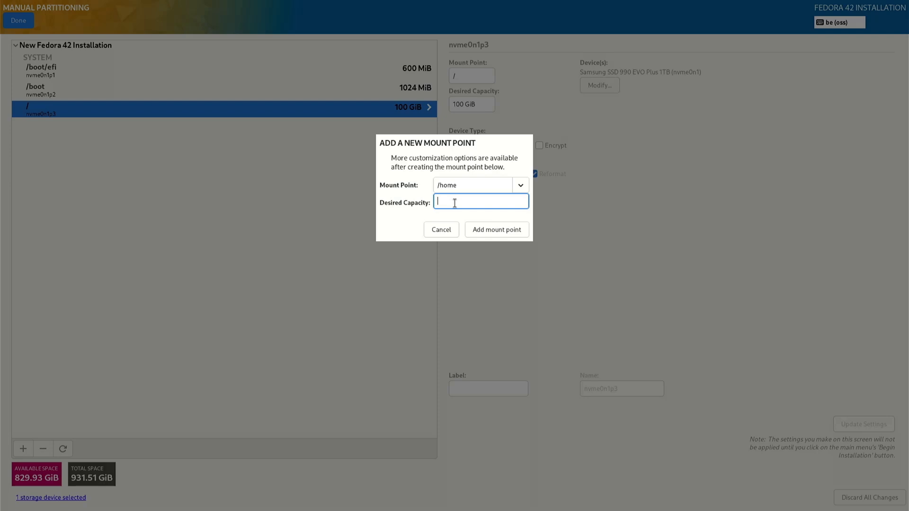
pyautogui.write('700')
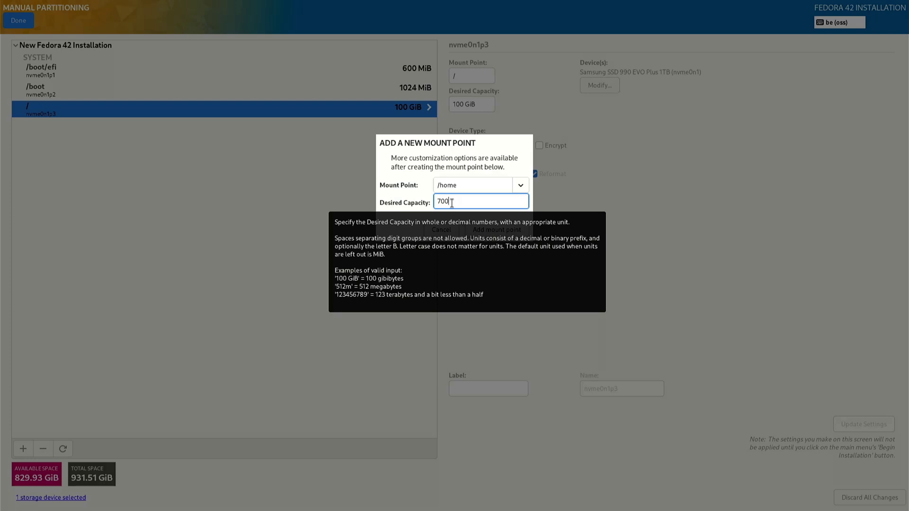
pyautogui.write(' G')
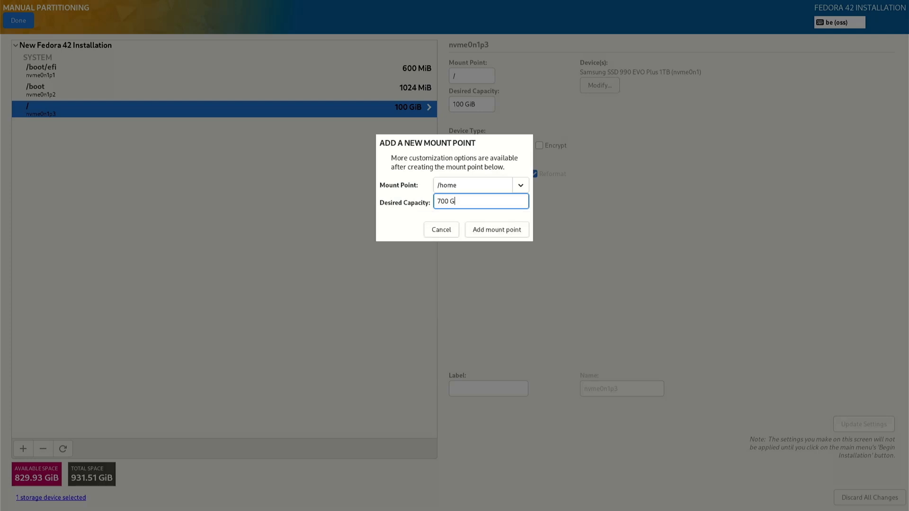
pyautogui.write('ib')
pyautogui.click(517, 235)
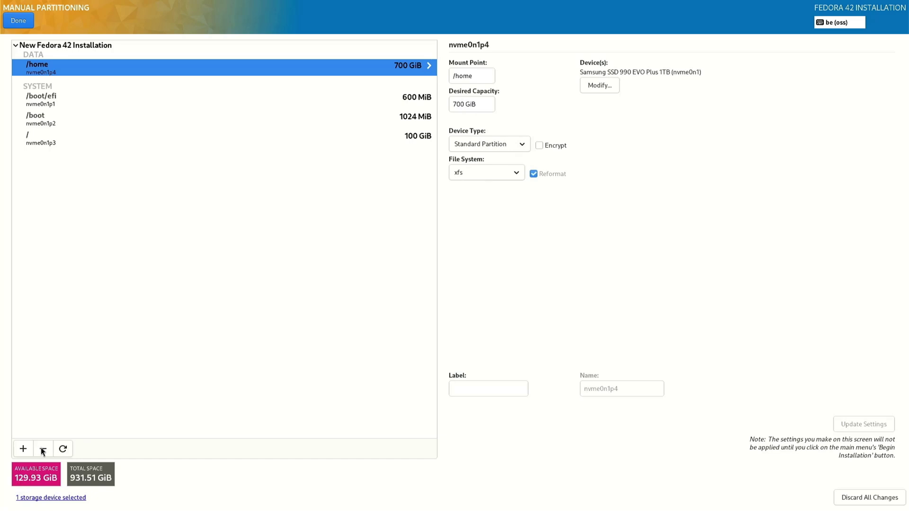
pyautogui.click(22, 449)
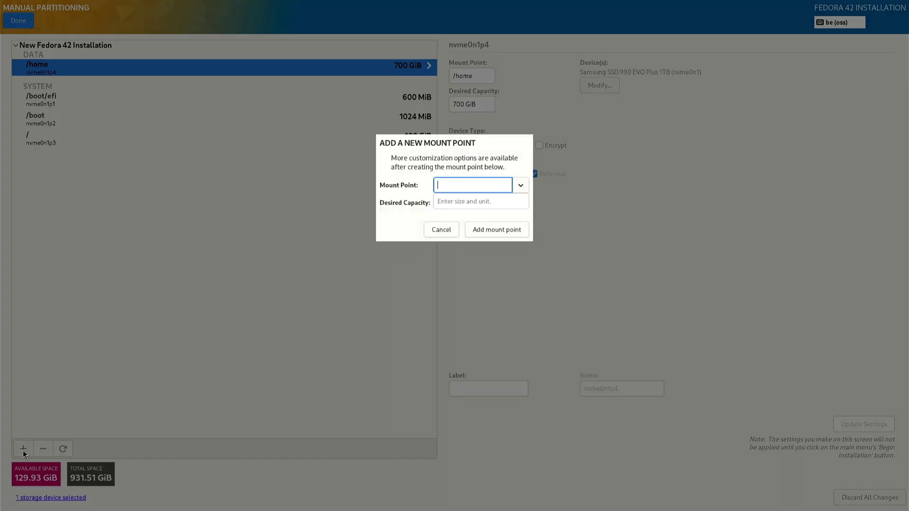
# Add a 129.93 GiB /var mount point and finish partitioning to review the changes.
pyautogui.click(520, 186)
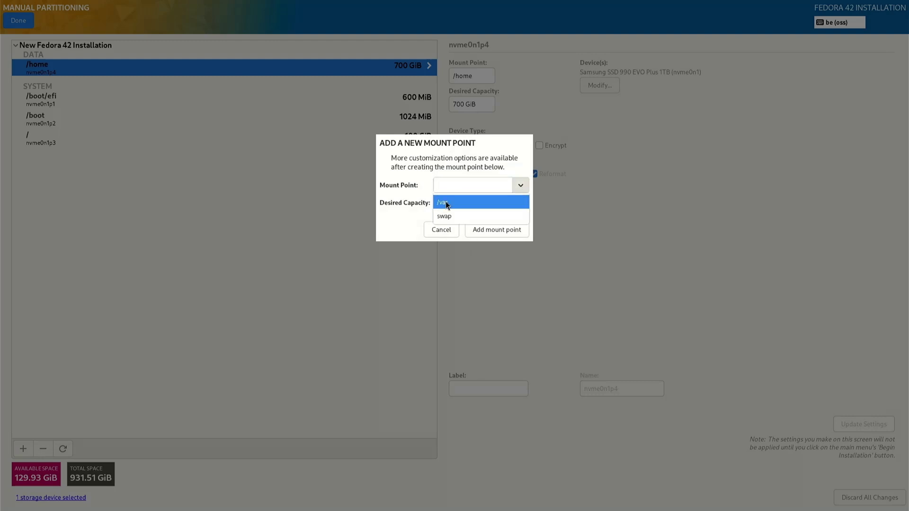
pyautogui.click(446, 204)
pyautogui.click(445, 203)
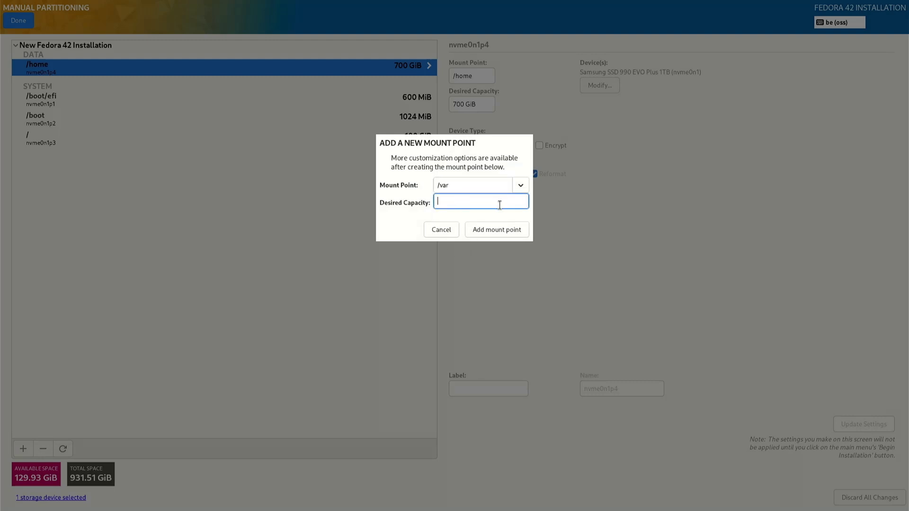
pyautogui.write('129.93 GiB')
pyautogui.click(509, 230)
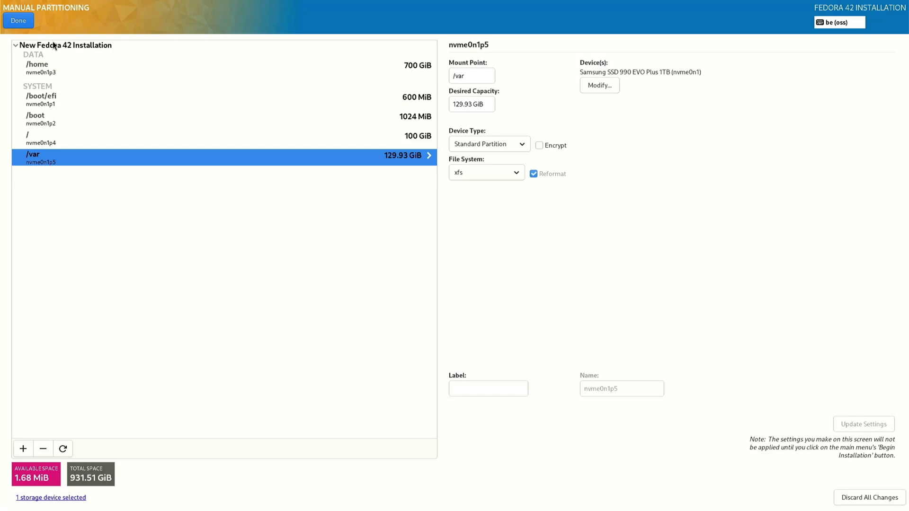
pyautogui.click(16, 22)
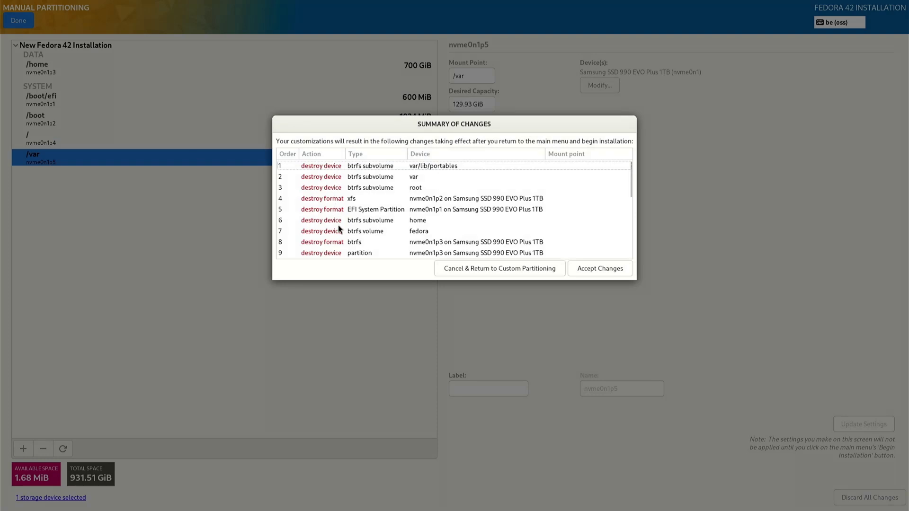
# Scroll through the Summary of Changes list and accept the custom partitioning changes.
pyautogui.scroll(-5, 339, 229)
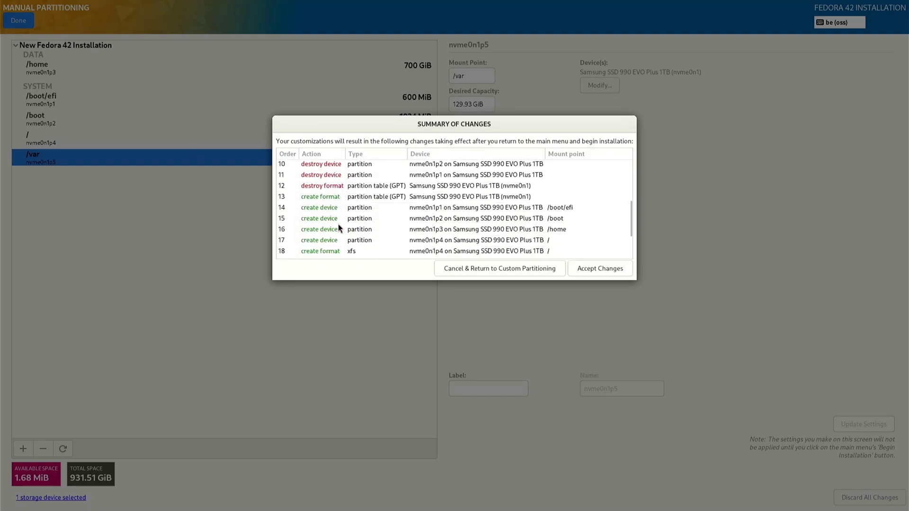
pyautogui.scroll(-3, 385, 200)
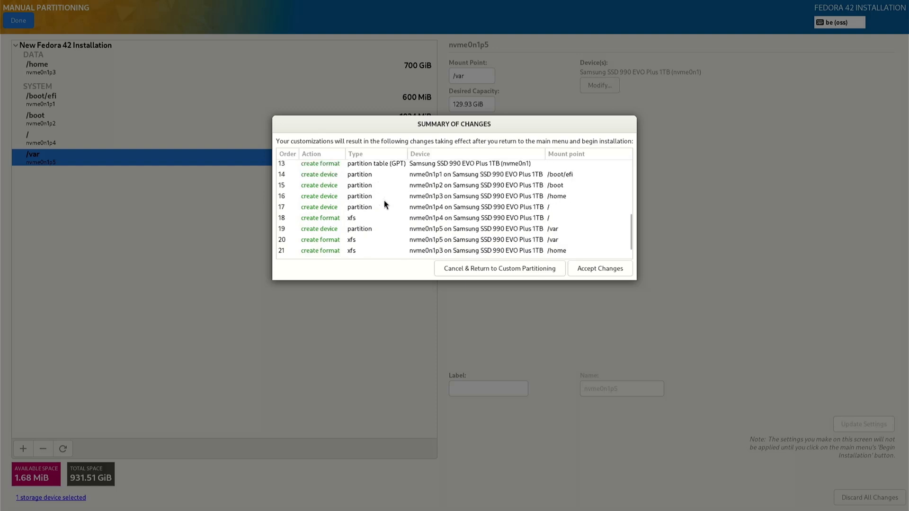
pyautogui.click(592, 269)
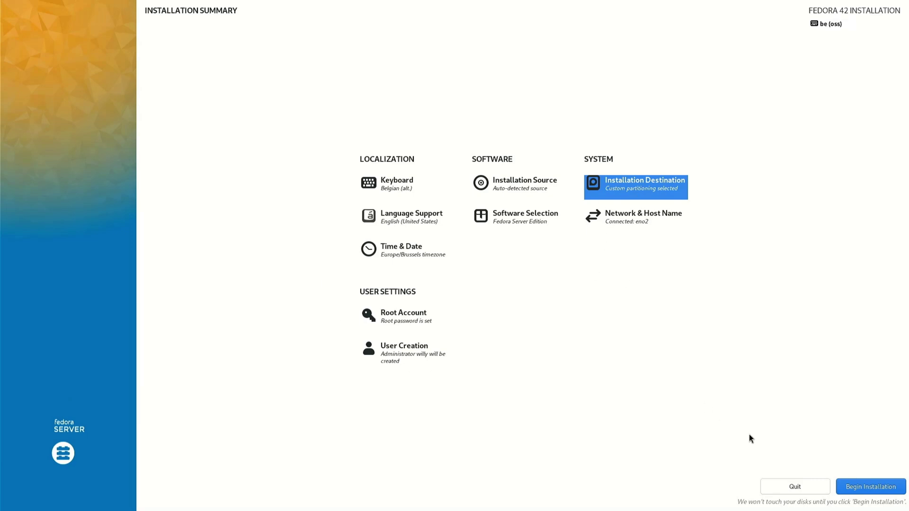
# Begin installing Fedora Server 42 onto the custom XFS partition layout.
pyautogui.click(864, 488)
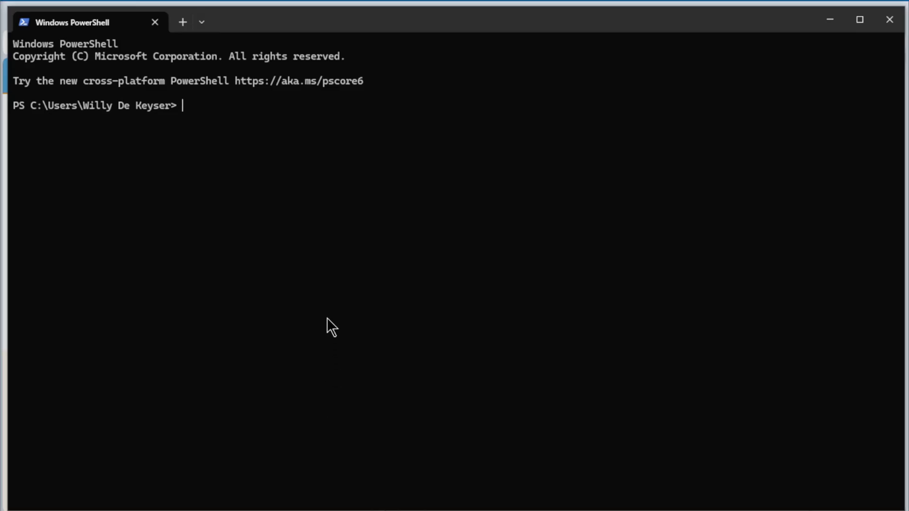
# Rerun the ssh command to 192.168.129.9, which fails with a changed host key warning.
pyautogui.hotkey('ctrl', 'v')
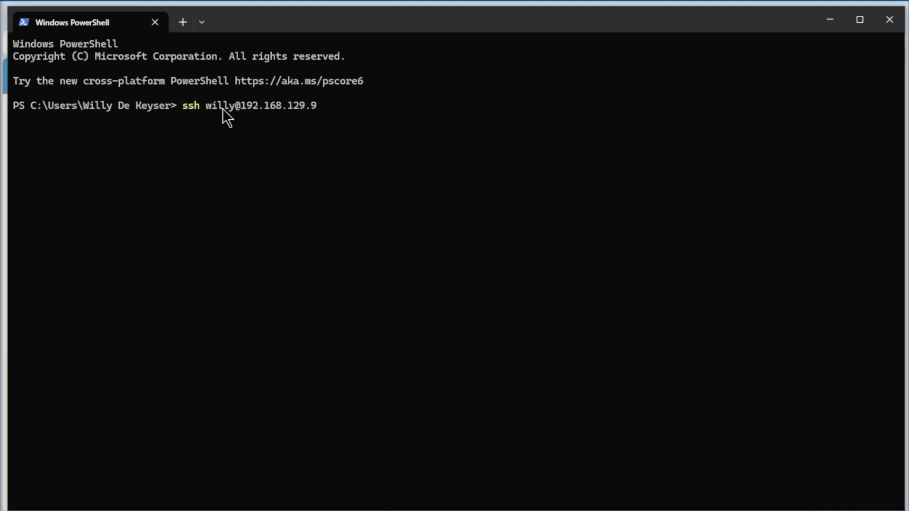
pyautogui.press('Return')
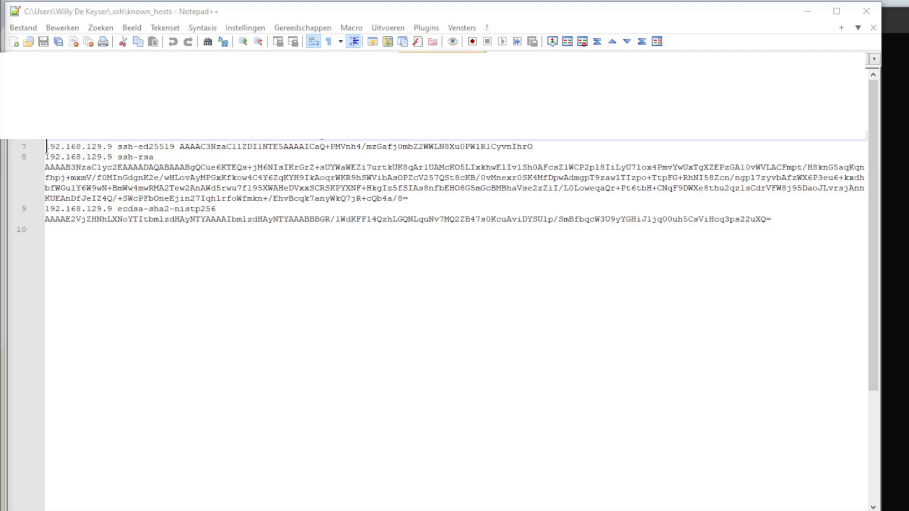
# Delete the stale 192.168.129.9 key lines 7–9 from known_hosts and save the file.
pyautogui.moveTo(46, 146); pyautogui.dragTo(786, 221)
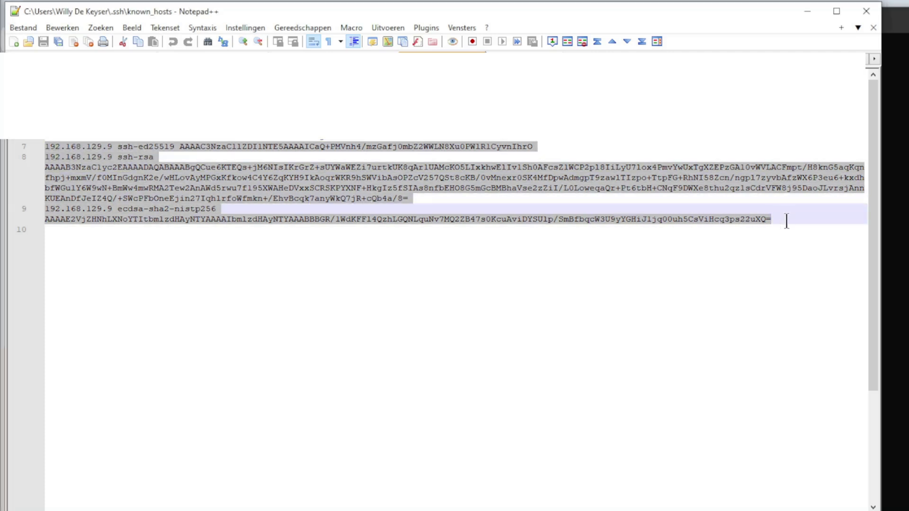
pyautogui.press('Delete')
pyautogui.press('BackSpace')
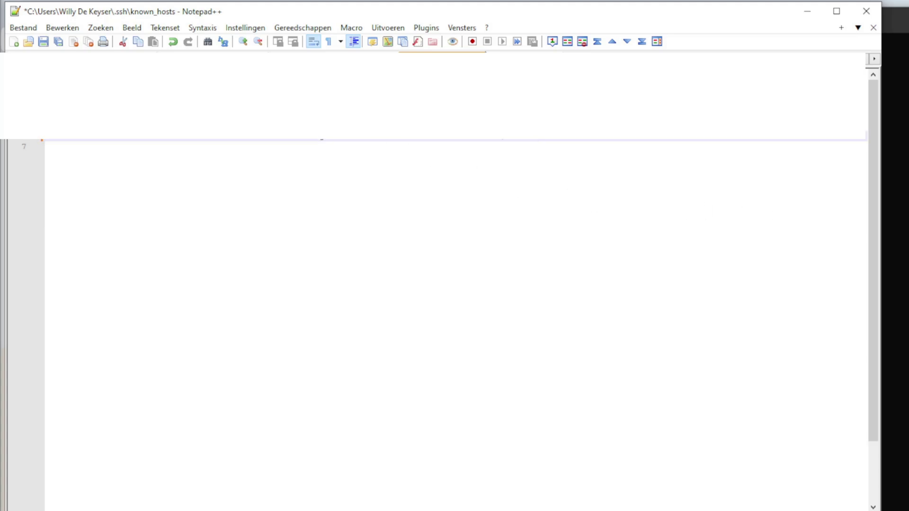
pyautogui.click(43, 42)
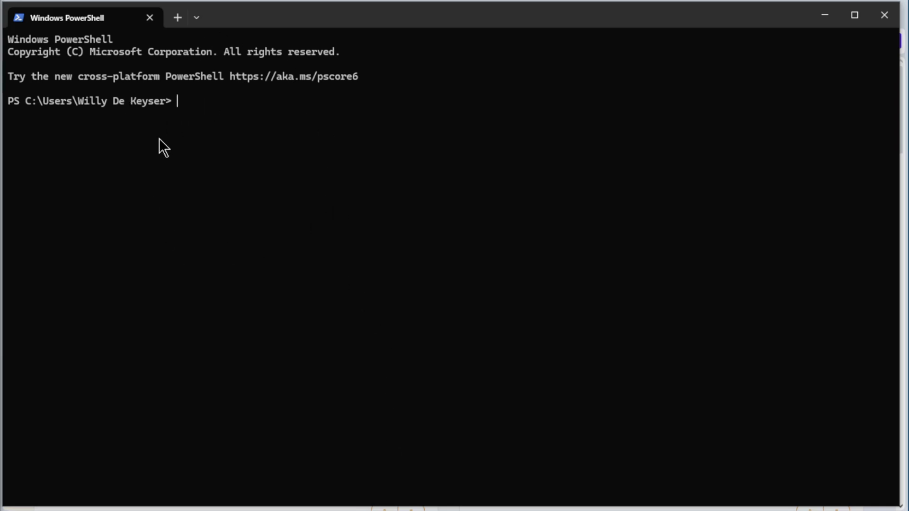
# SSH into 192.168.129.9, accept the new host key with 'yes', and enter the account password.
pyautogui.hotkey('ctrl', 'v')
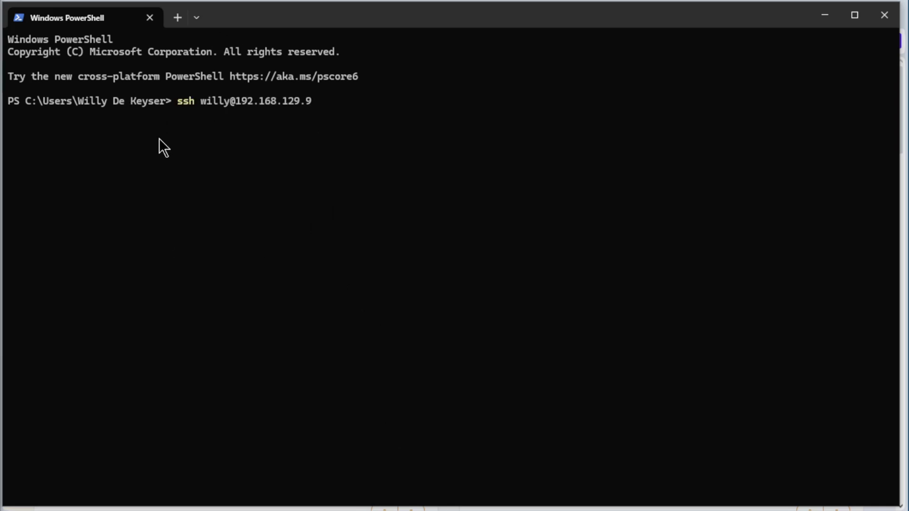
pyautogui.press('Return')
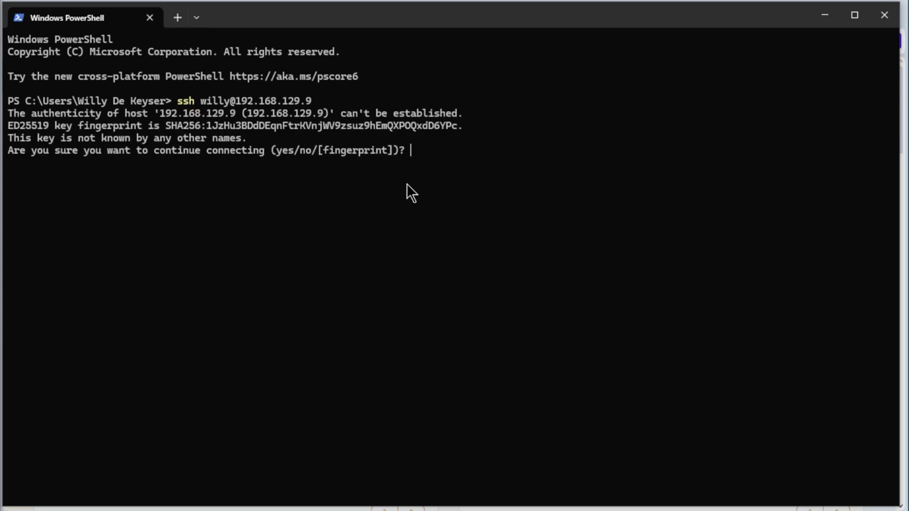
pyautogui.write('yes')
pyautogui.press('Return')
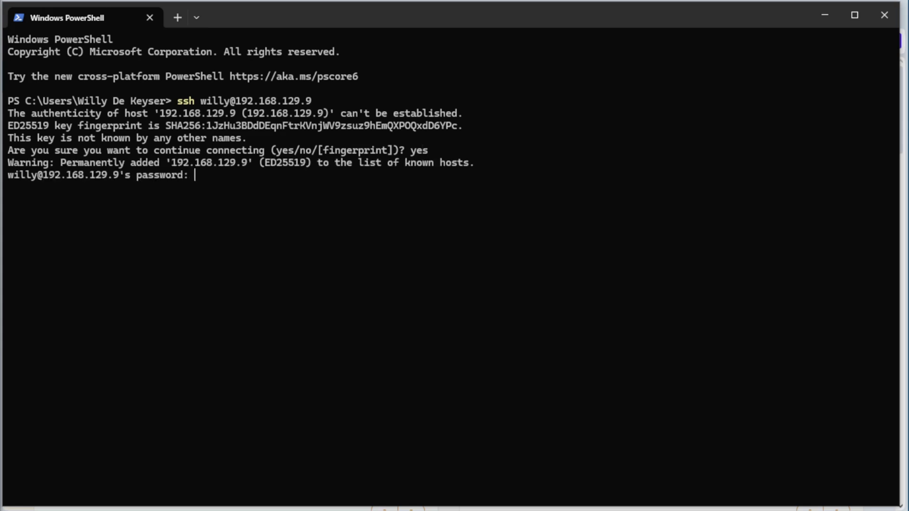
pyautogui.press('Return')
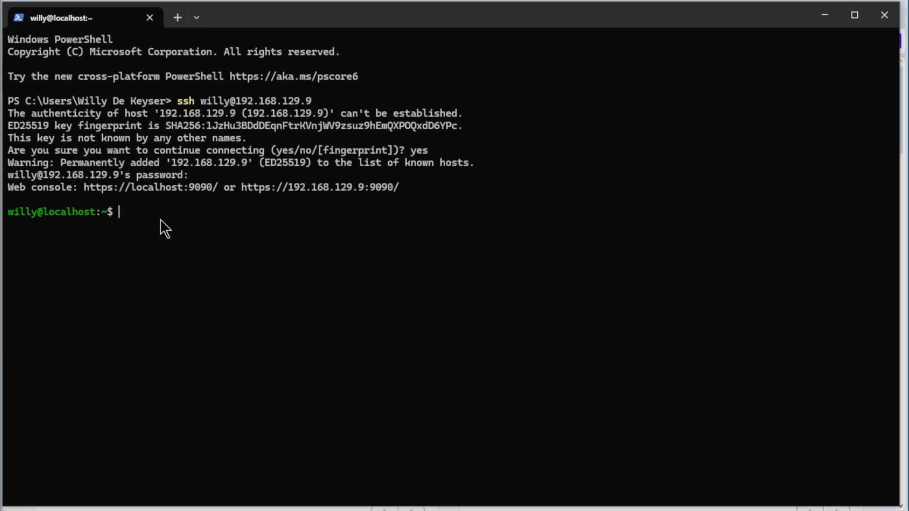
# Become root with su and the root password, then run fdisk -l.
pyautogui.write('su')
pyautogui.press('Return')
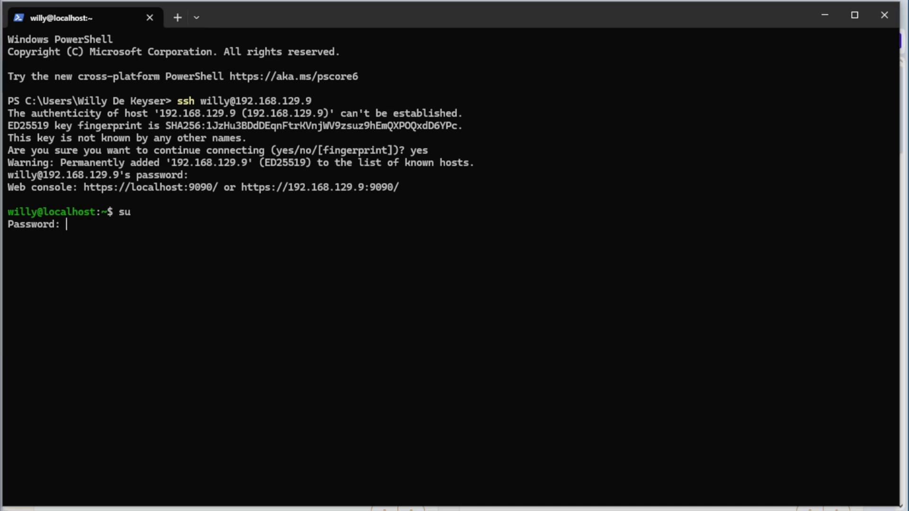
pyautogui.press('Return')
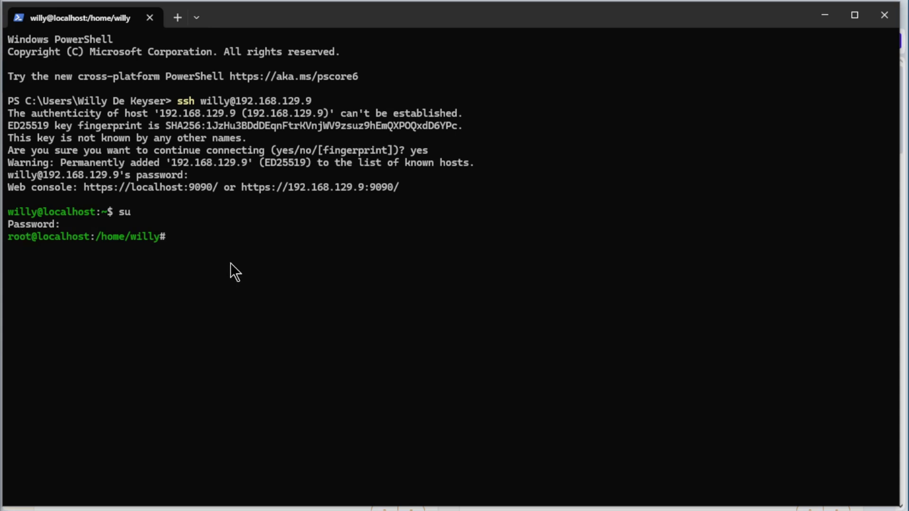
pyautogui.write('fdisk -l')
pyautogui.press('Return')
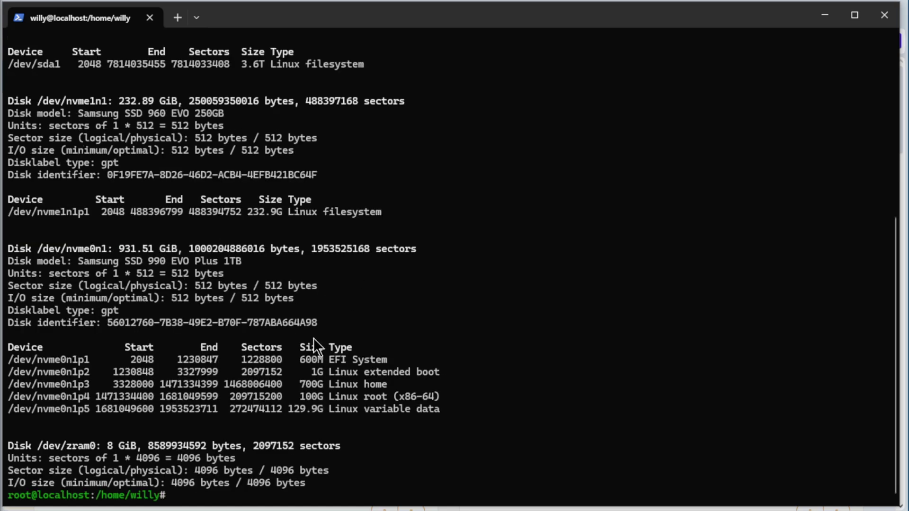
# Scroll the fdisk -l output for nvme0n1's 600M EFI, 1G boot, 700G home, 100G root, 129.9G var partitions.
pyautogui.scroll(6, 313, 338)
pyautogui.scroll(-1, 313, 338)
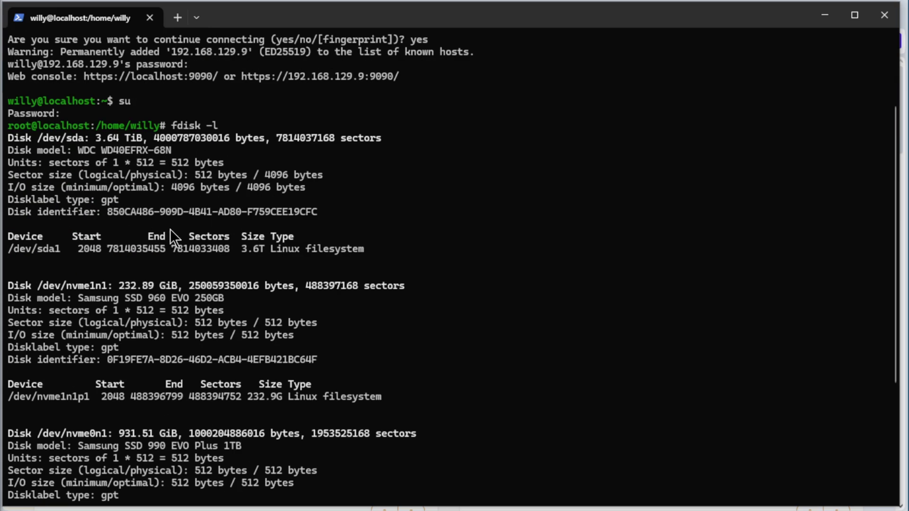
pyautogui.scroll(-2, 169, 229)
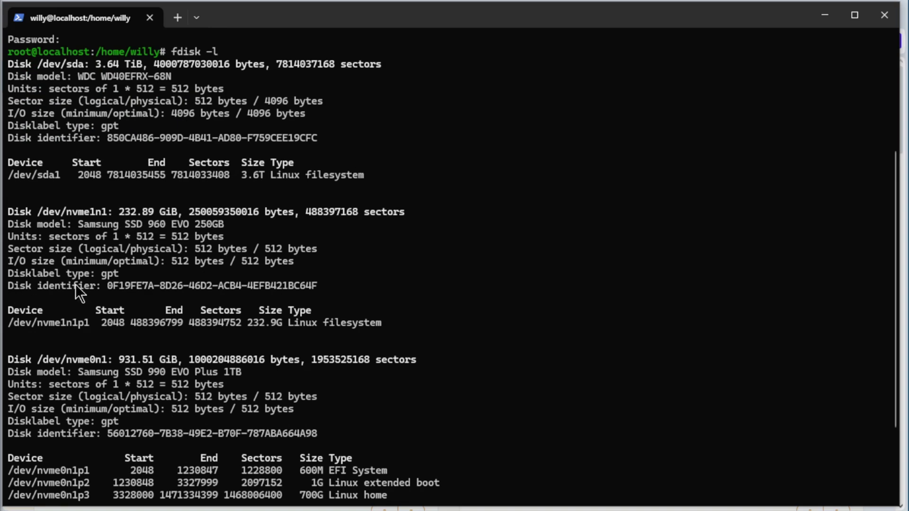
pyautogui.scroll(-2, 182, 282)
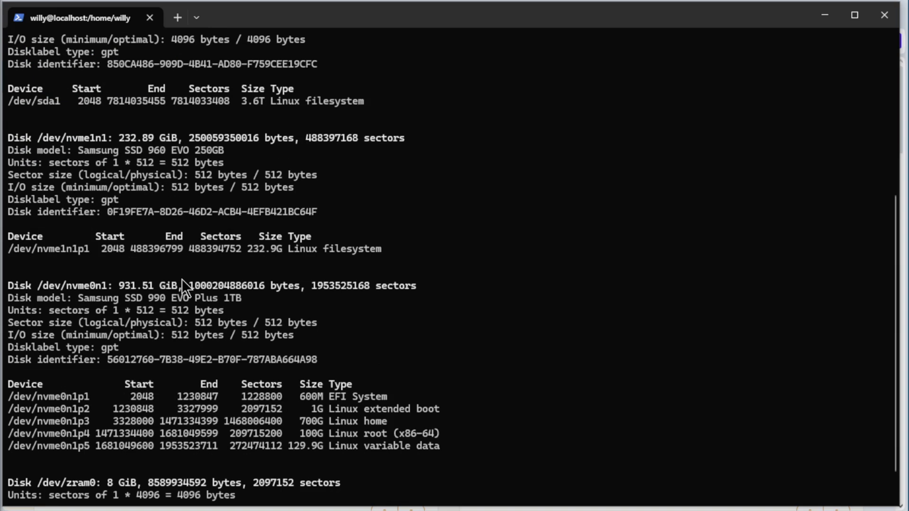
pyautogui.scroll(-1, 163, 294)
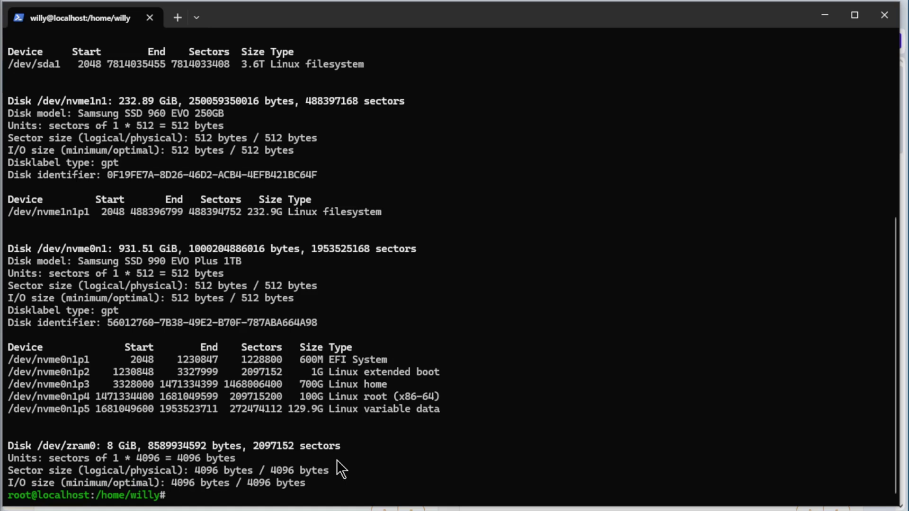
# Run lsblk, then lsblk -f, showing vfat /boot/efi and xfs /boot, /home, / and /var.
pyautogui.write('lsblk')
pyautogui.press('Return')
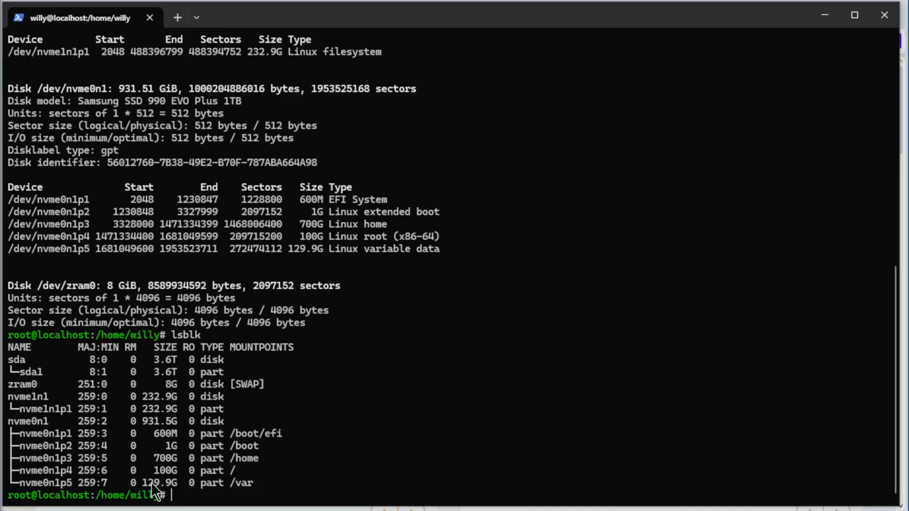
pyautogui.press('Up')
pyautogui.write('-f')
pyautogui.press('Return')
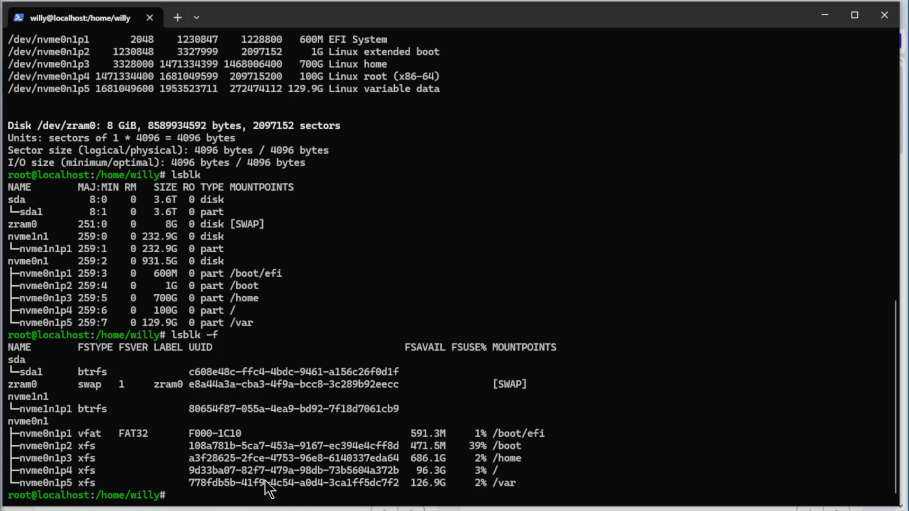
# Run blkid to list every partition's UUID and filesystem type, then paste cat /etc/fstab.
pyautogui.write('blkid')
pyautogui.press('Return')
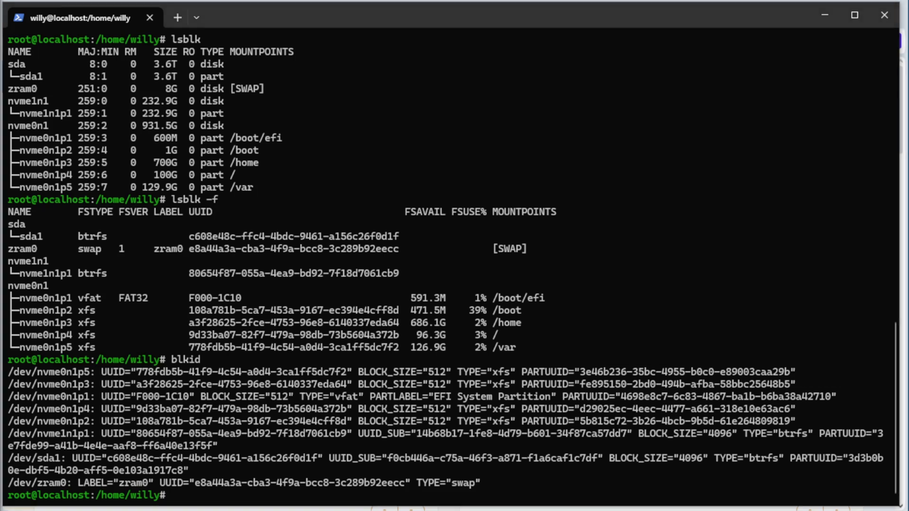
pyautogui.rightClick(322, 503)
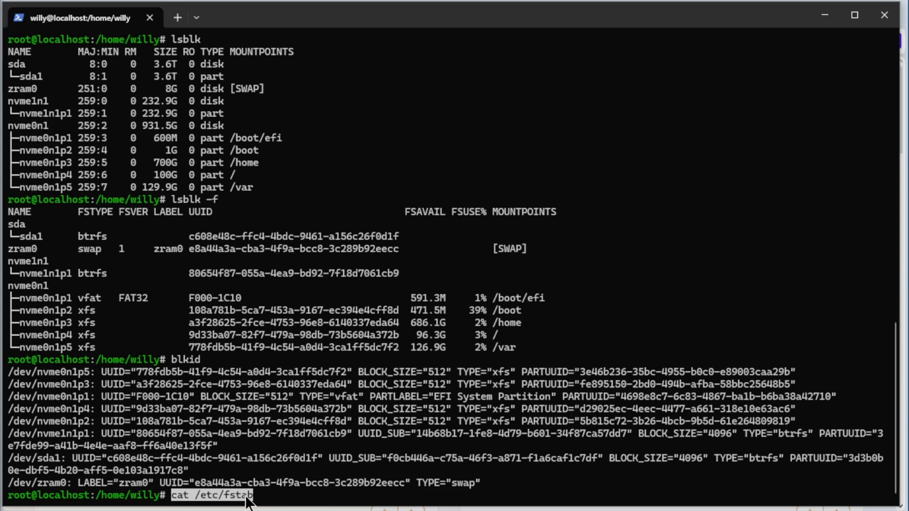
# Run cat /etc/fstab, showing xfs mounts for /, /boot, /home, /var and vfat /boot/efi by UUID.
pyautogui.press('Return')
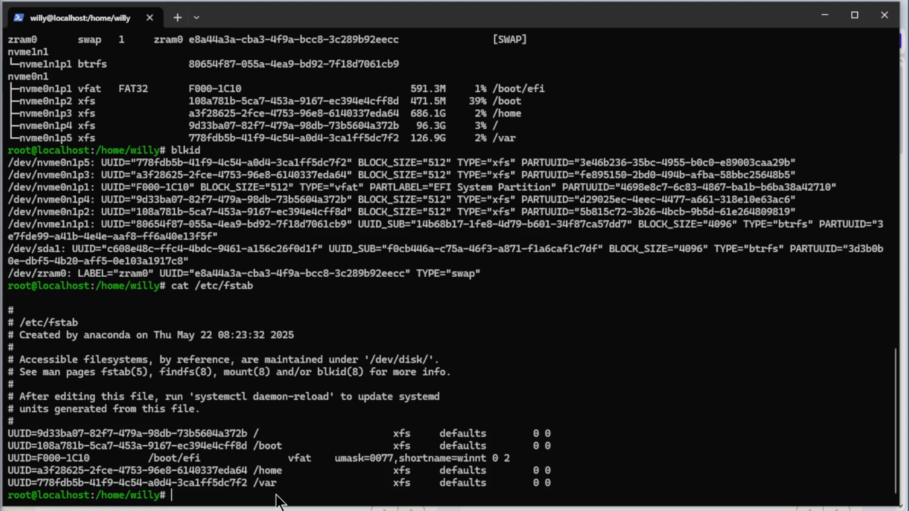
# Run df and df -T, confirming xfs on /, /boot, /home, /var and vfat on /boot/efi.
pyautogui.write('df')
pyautogui.press('Return')
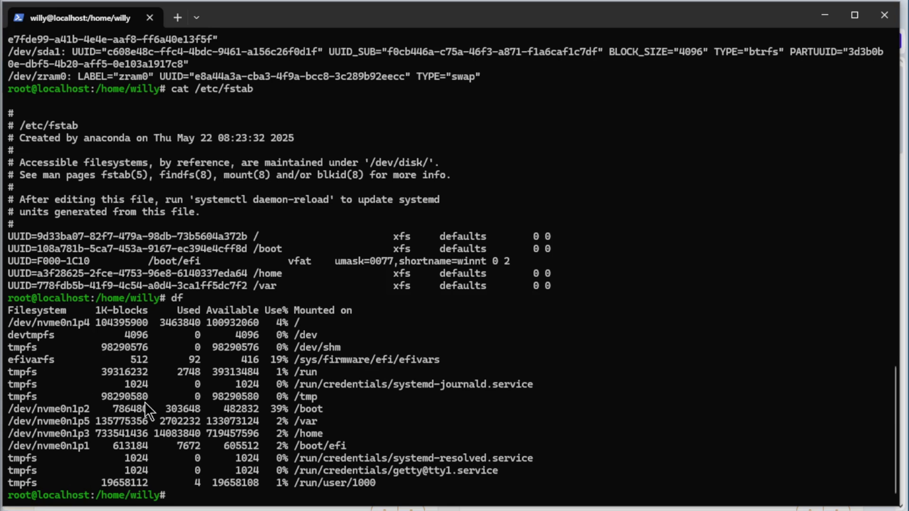
pyautogui.write('df -T')
pyautogui.press('Return')
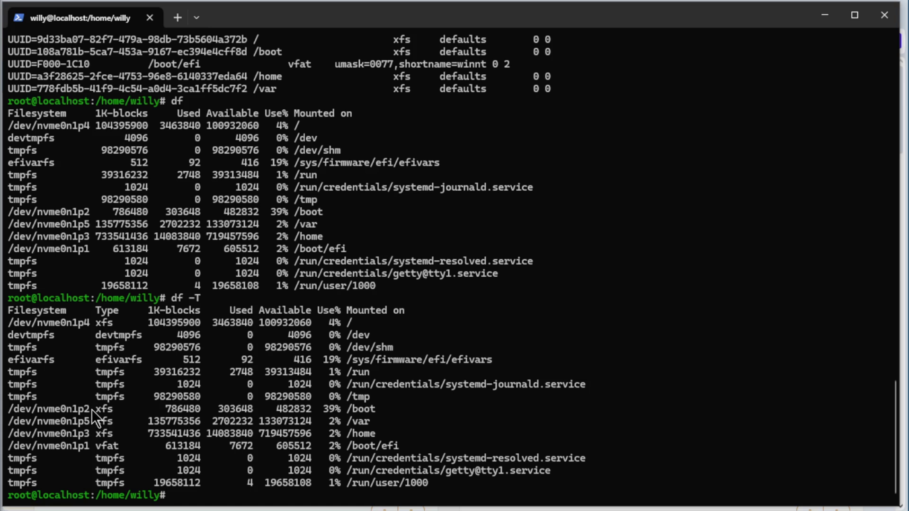
# Show disk usage with df -Th, then list mounted /dev filesystems via mount | grep "^/dev".
pyautogui.press('Up')
pyautogui.write('h')
pyautogui.press('Return')
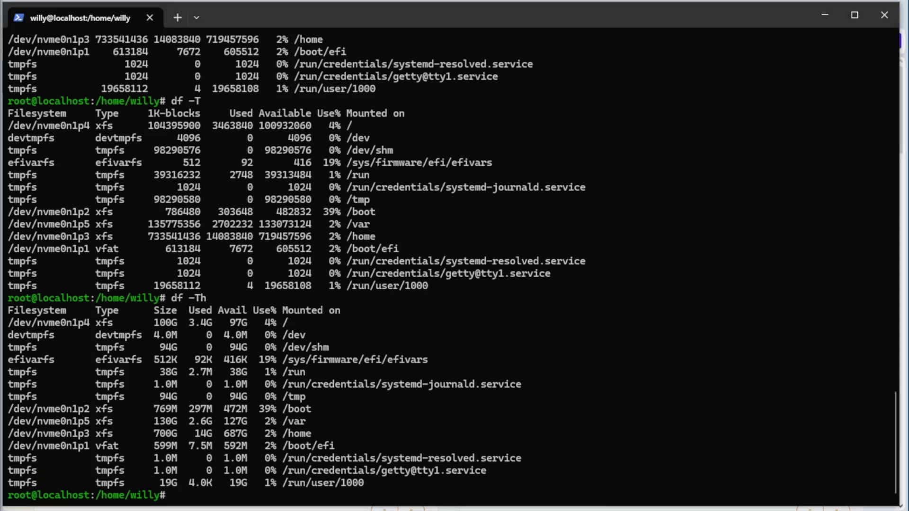
pyautogui.rightClick(286, 498)
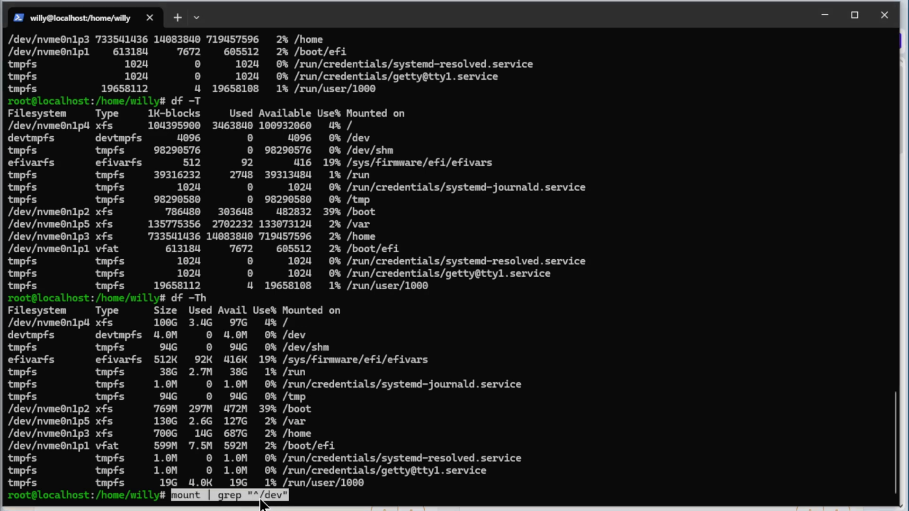
pyautogui.press('Return')
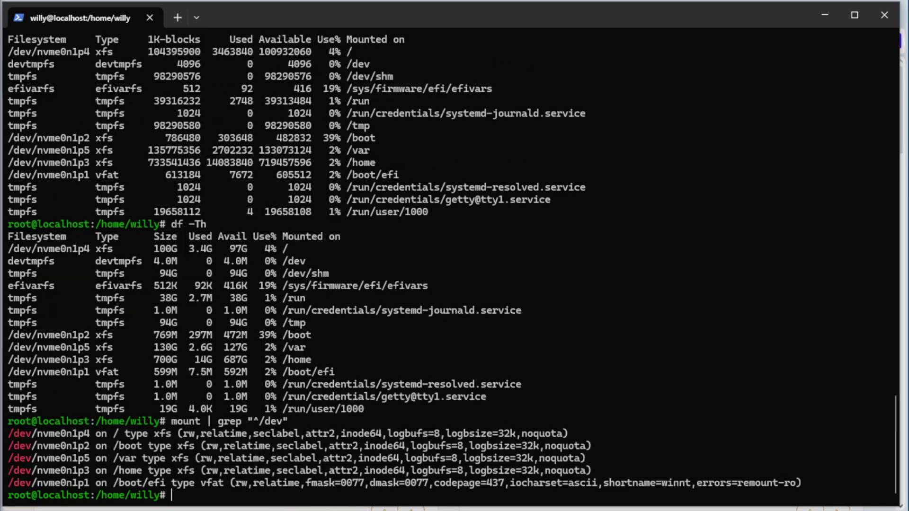